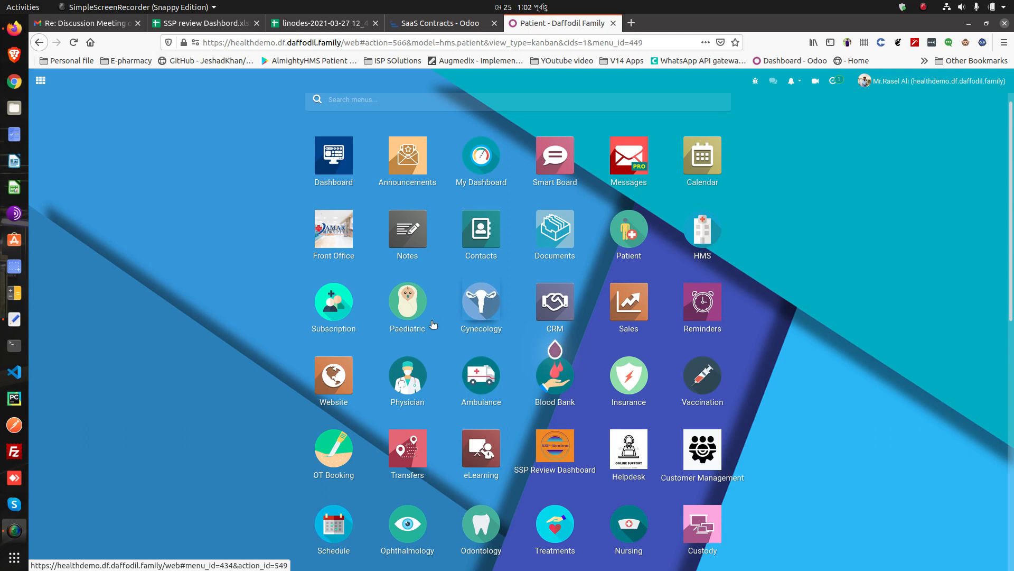
Step: Open the Gynecology module and view the available sonography types
left_click(482, 300)
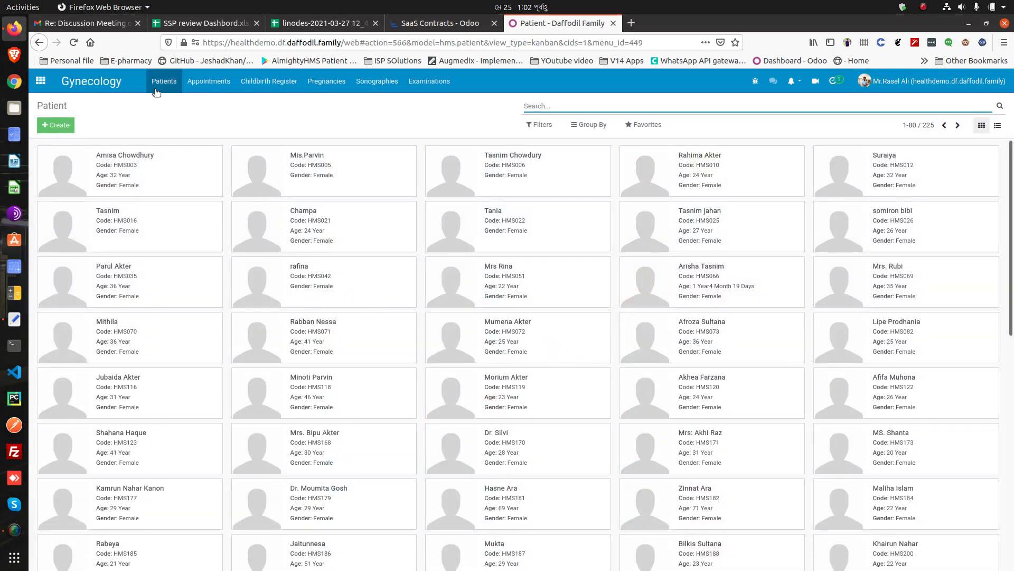
left_click(398, 85)
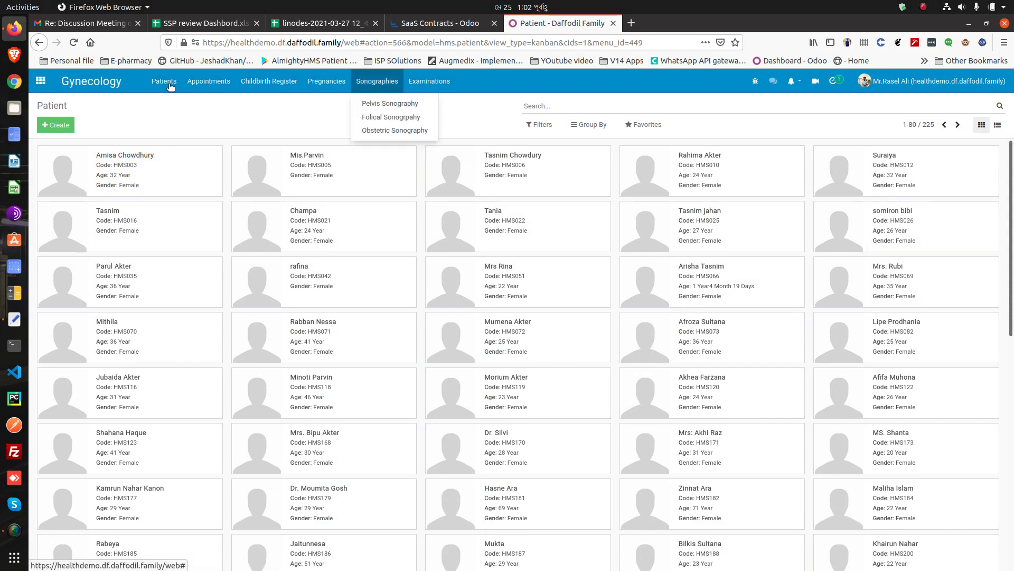
left_click(378, 83)
Step: Open a blank Systemic Examination record and view its examination type options
mouse_move(420, 84)
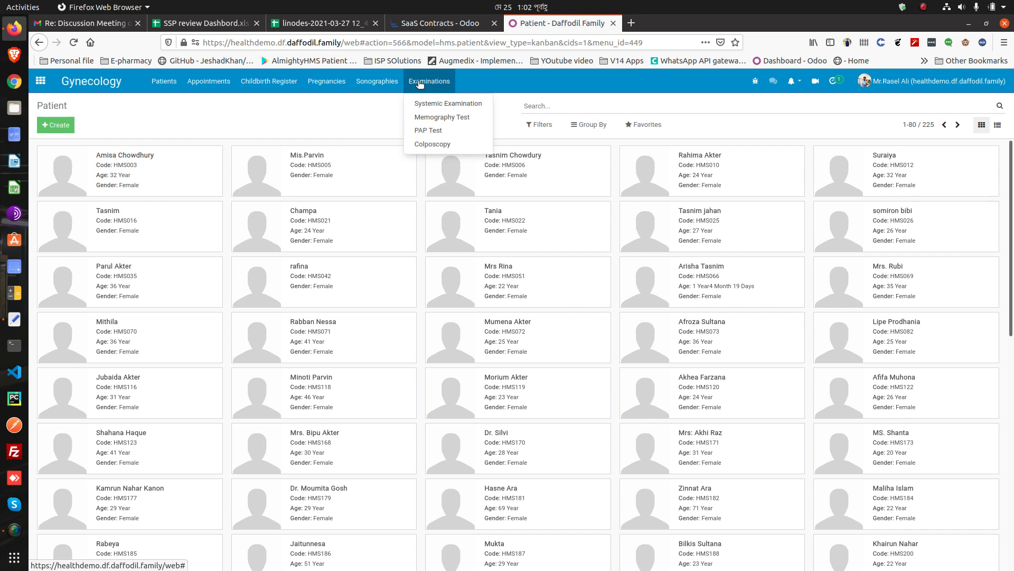
left_click(445, 103)
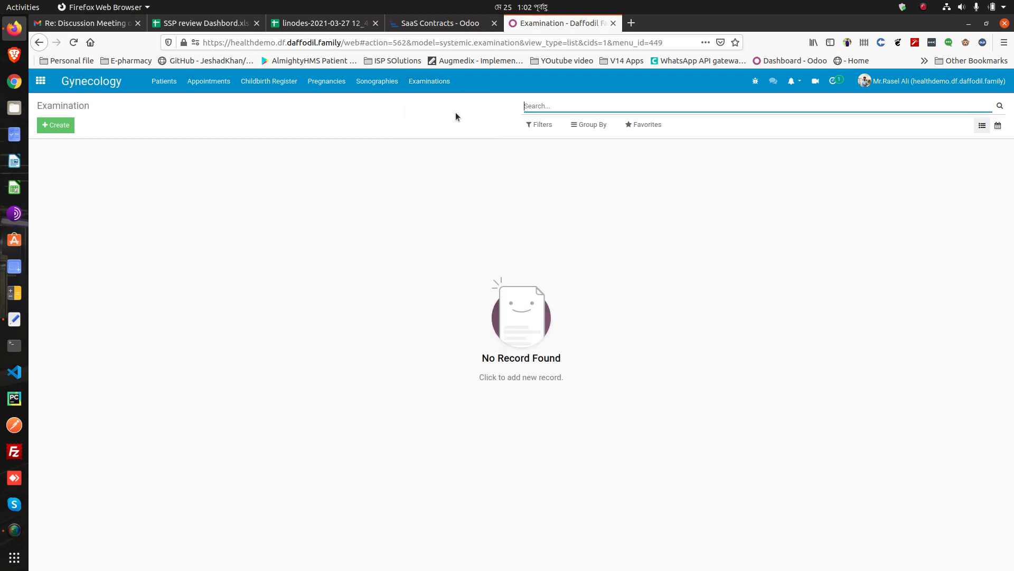
left_click(55, 125)
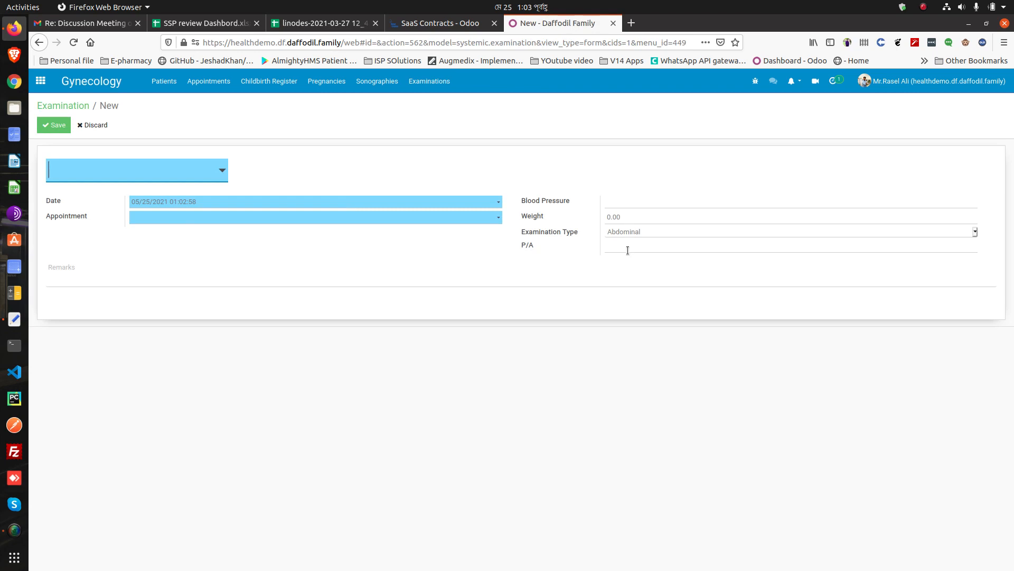
left_click(629, 232)
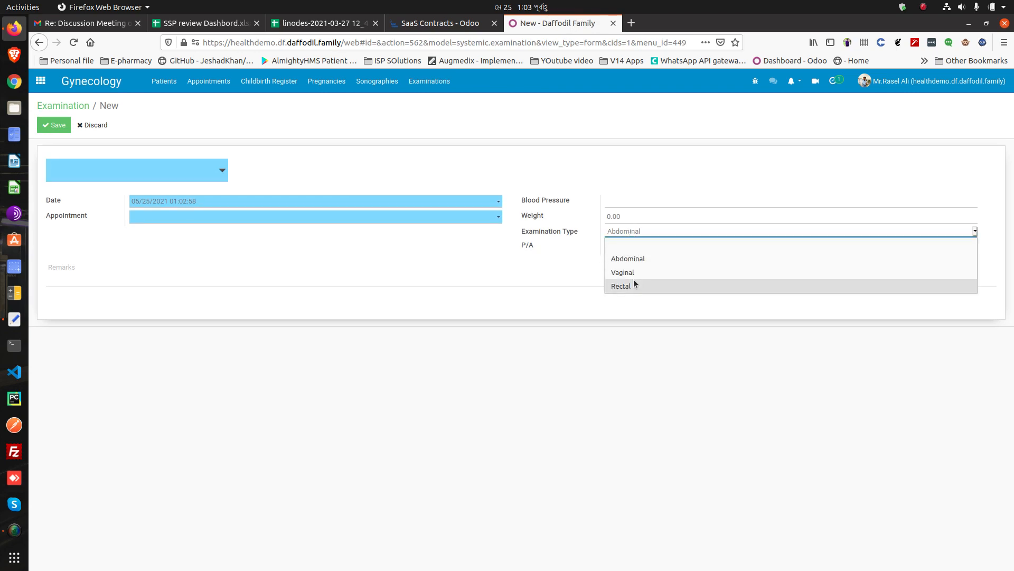
left_click(562, 259)
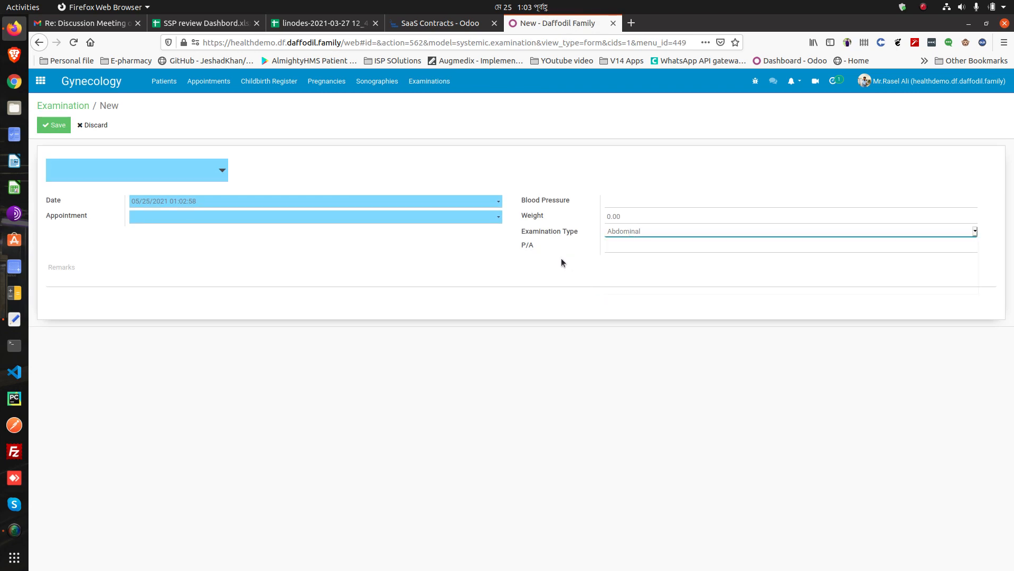
Step: View the Memography Test records and the PAP Test records under the examinations
left_click(430, 81)
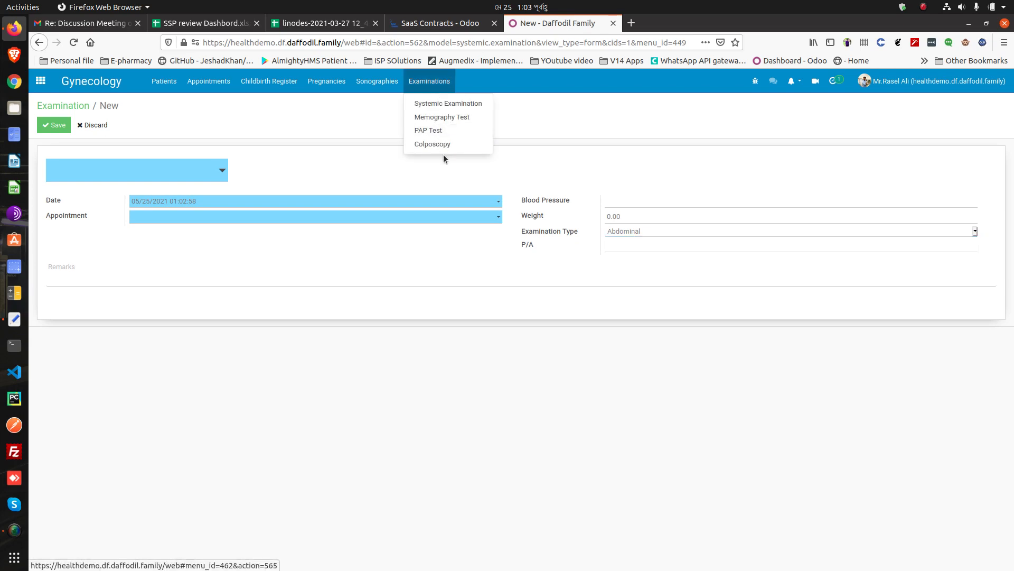
left_click(448, 120)
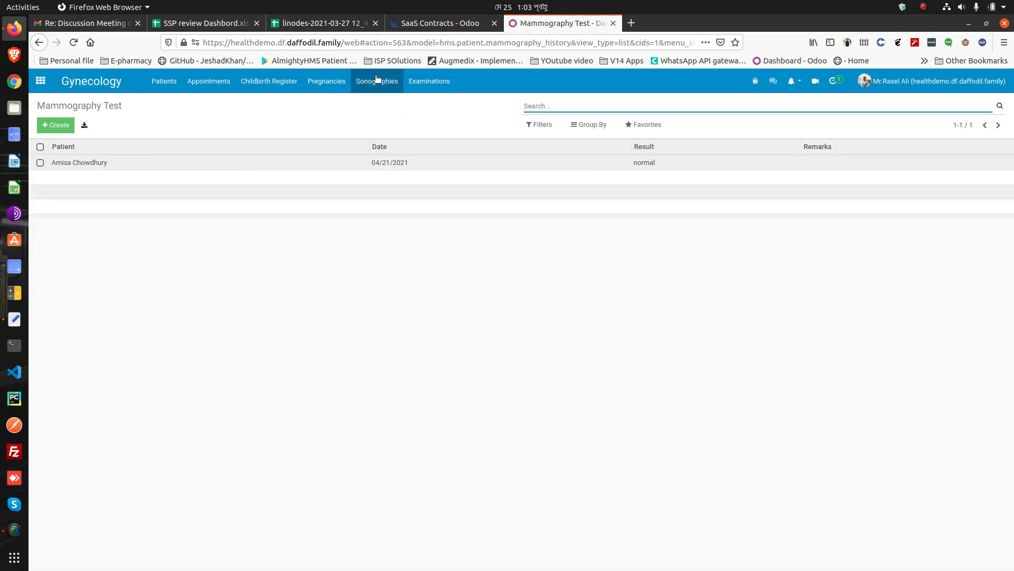
left_click(430, 81)
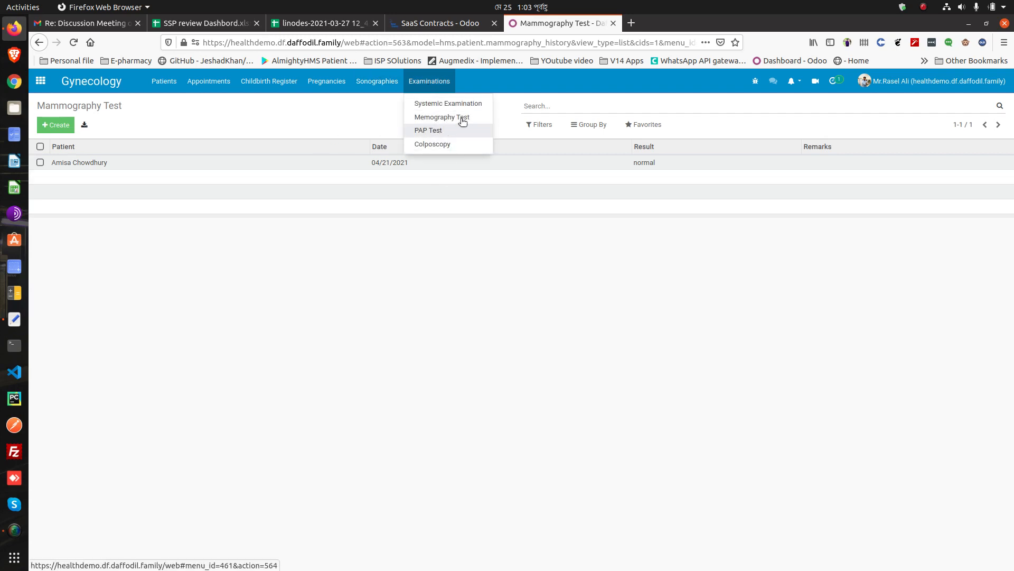
left_click(438, 132)
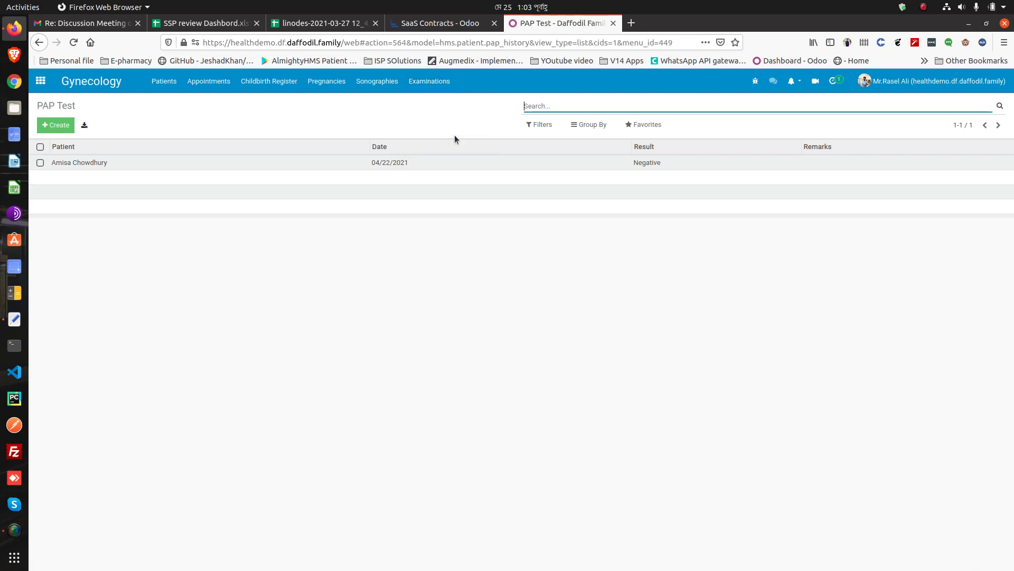
Step: Open the Colposcopy records and start a blank colposcopy test to examine its date and result fields
left_click(442, 85)
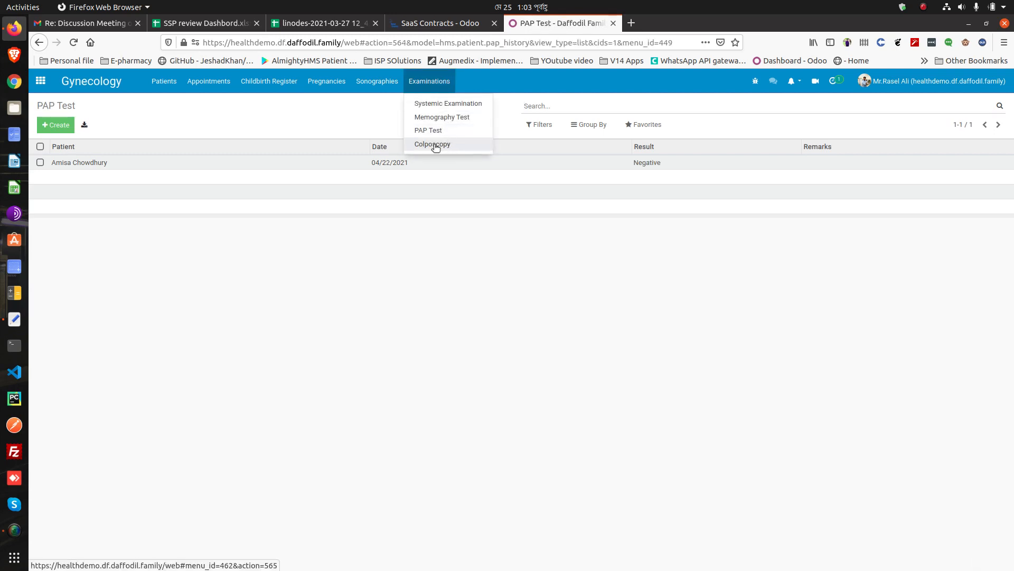
left_click(434, 146)
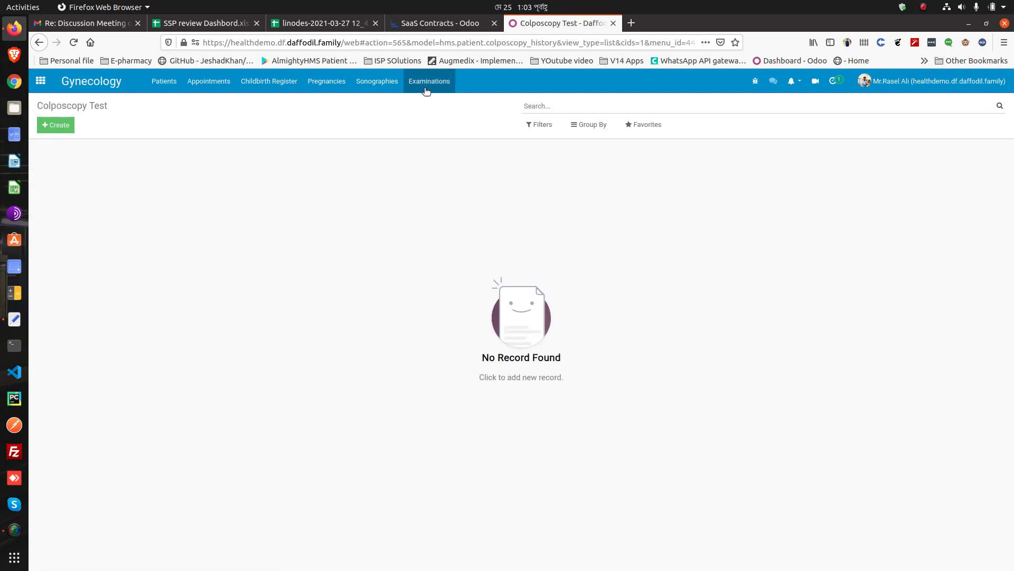
left_click(427, 85)
left_click(56, 125)
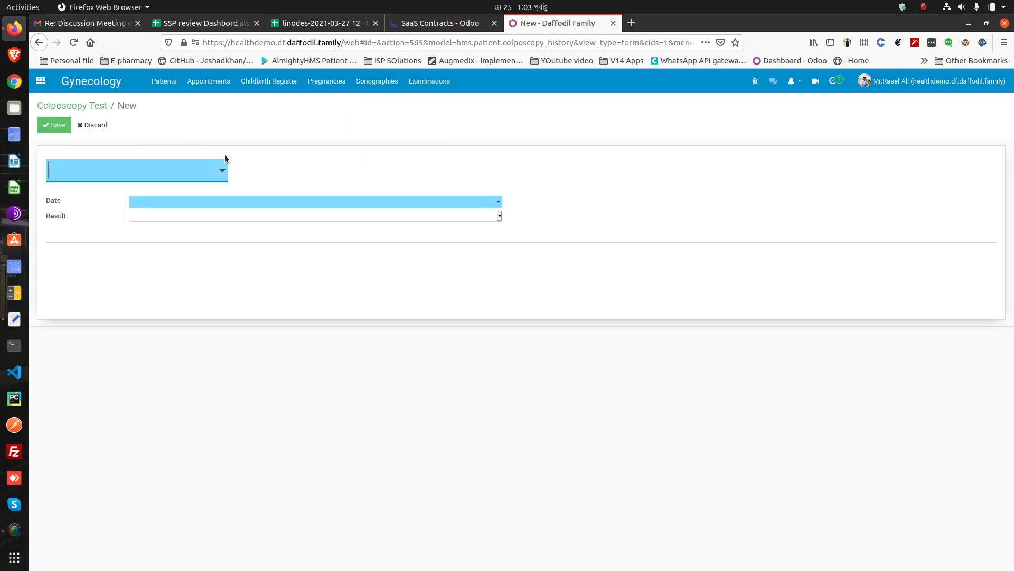
left_click(186, 203)
left_click(195, 216)
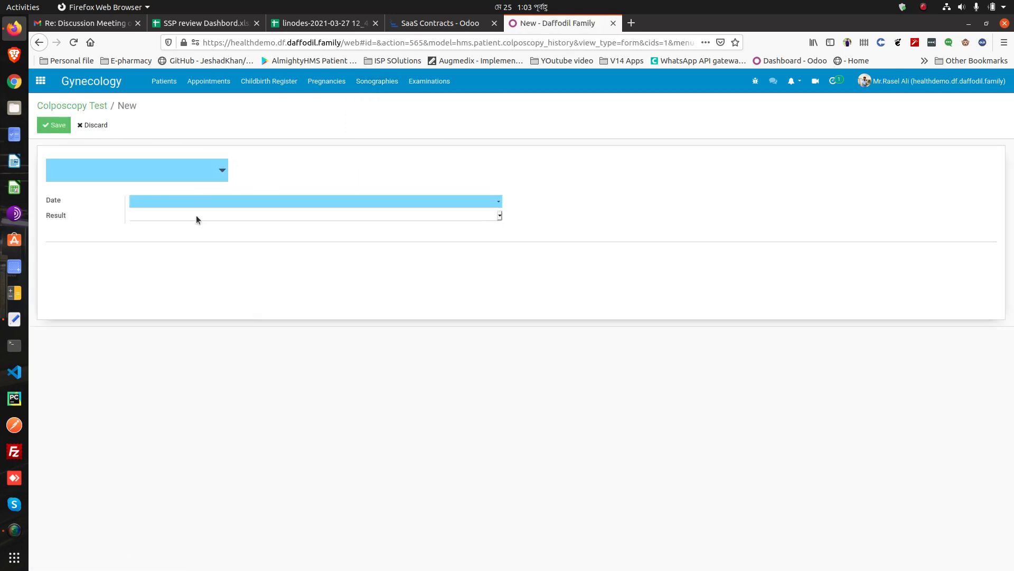
left_click(313, 186)
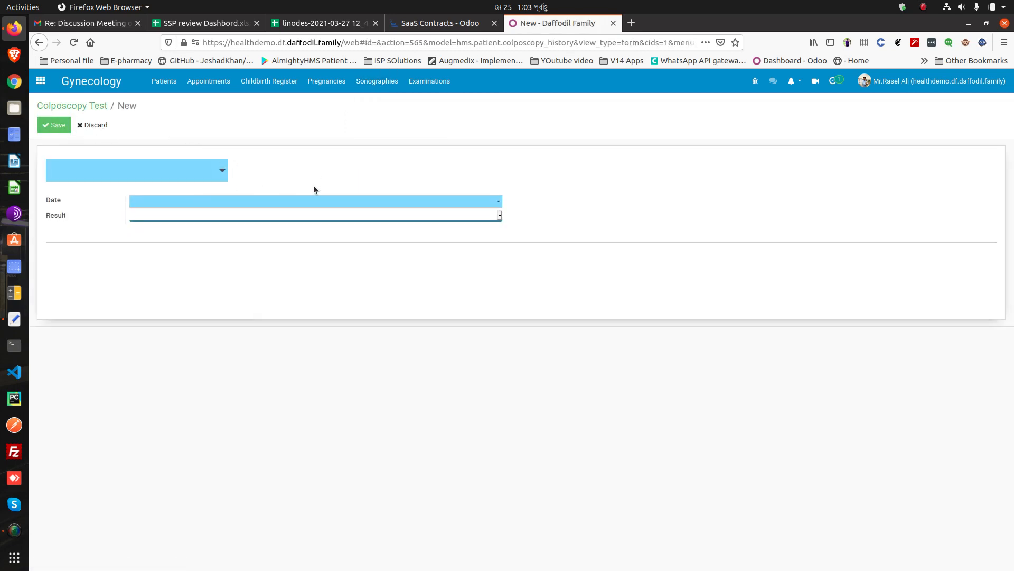
Step: Open the list of Pelvis Sonography records
left_click(415, 87)
left_click(380, 90)
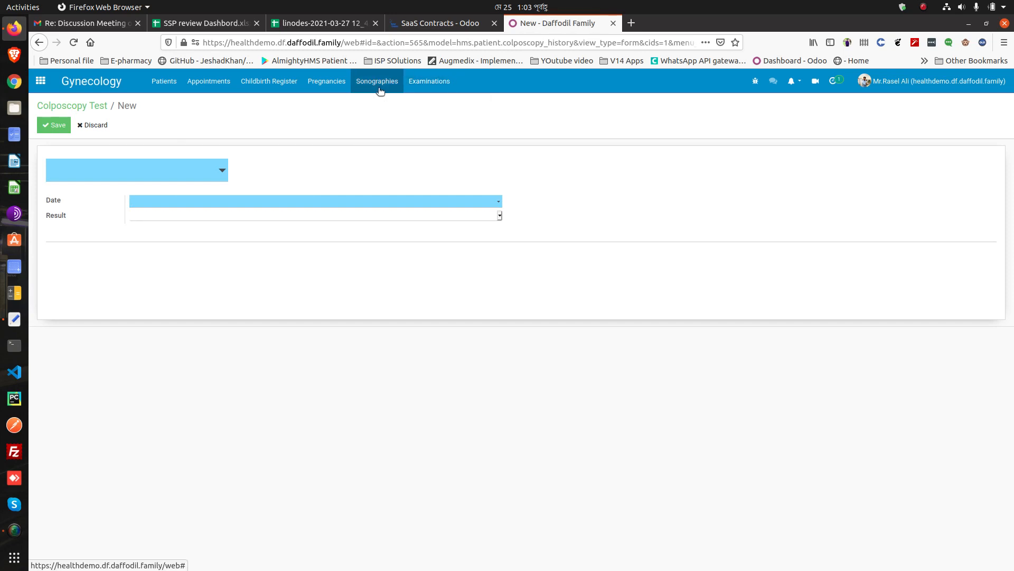
left_click(381, 91)
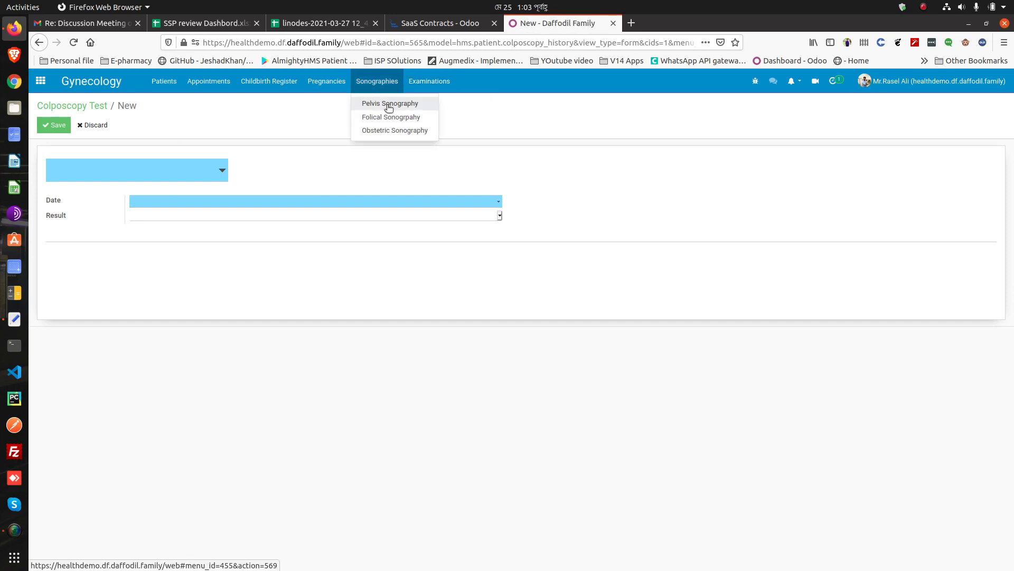
left_click(397, 105)
left_click(385, 88)
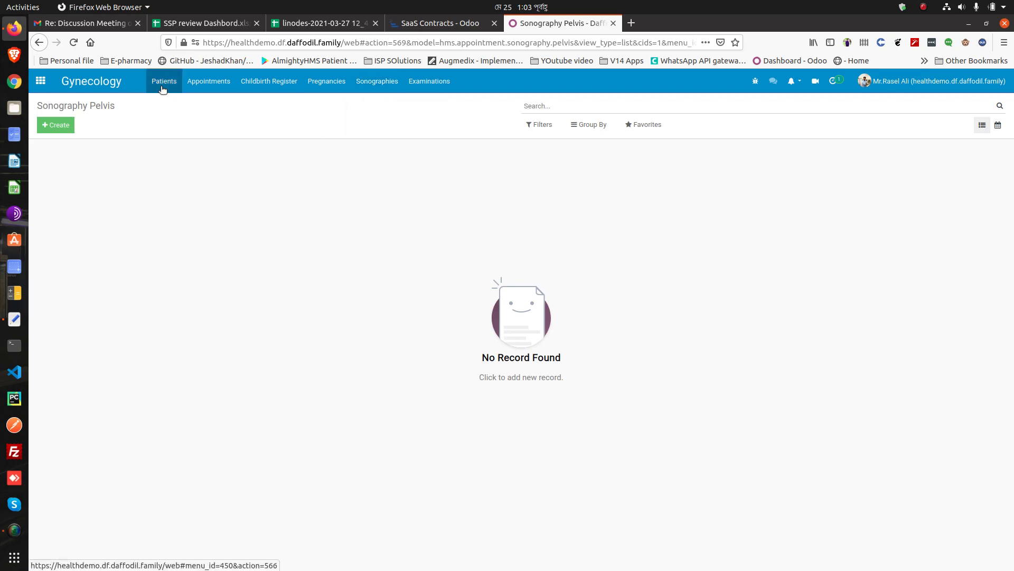
left_click(377, 81)
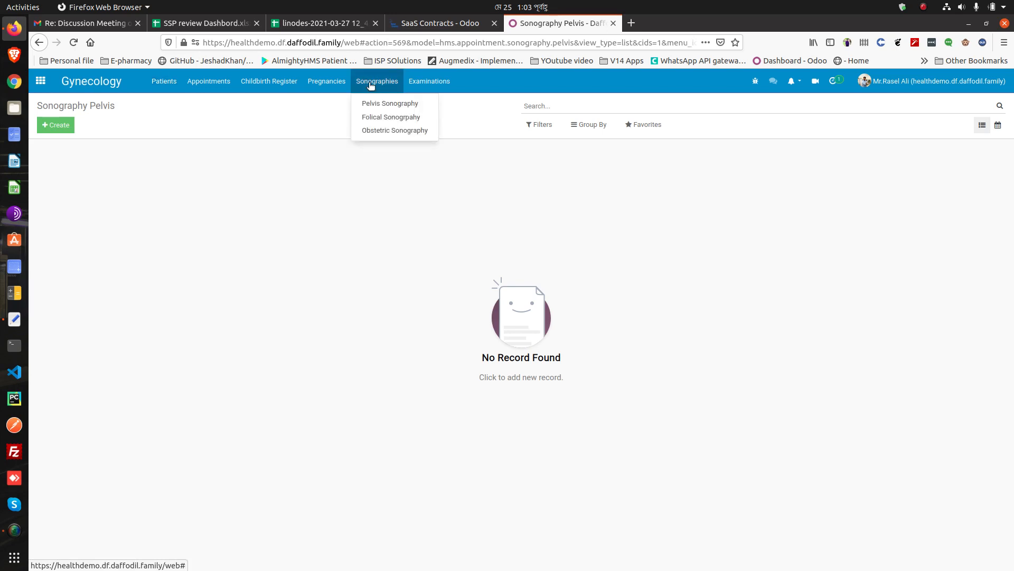
left_click(372, 104)
Step: Open a blank pelvis sonography record and examine its fields, including the LMP date picker
left_click(43, 124)
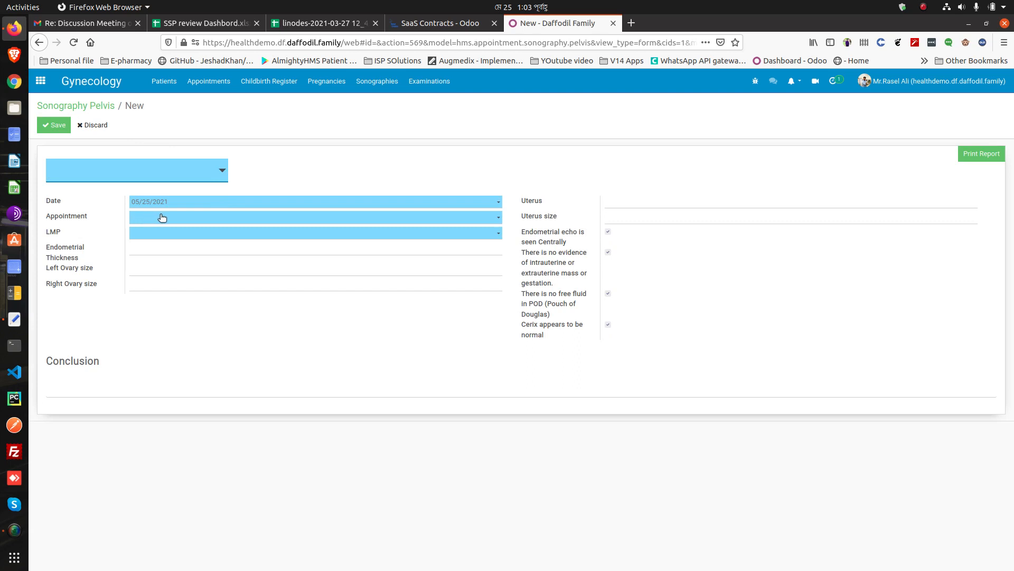
left_click(190, 235)
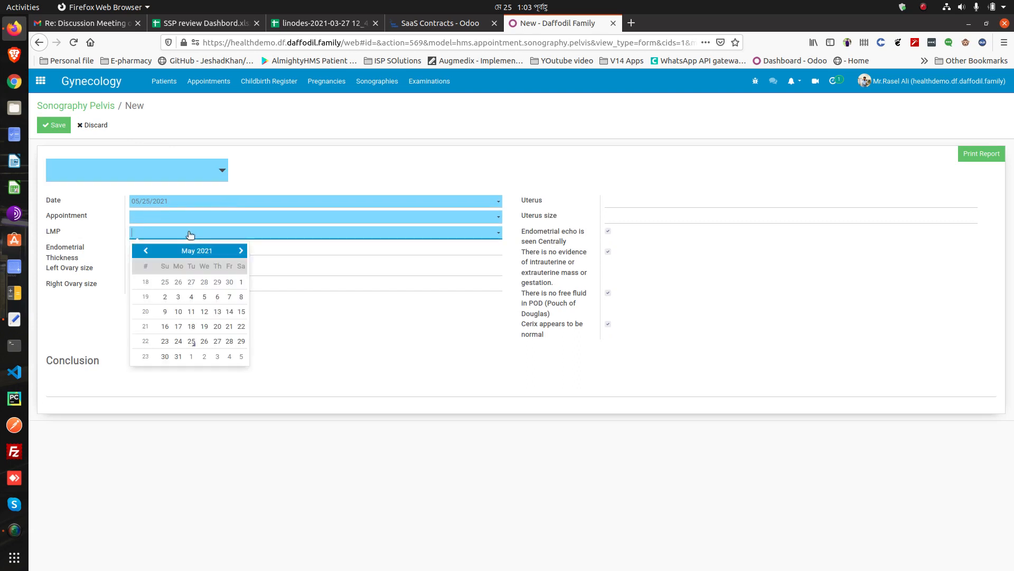
left_click(333, 346)
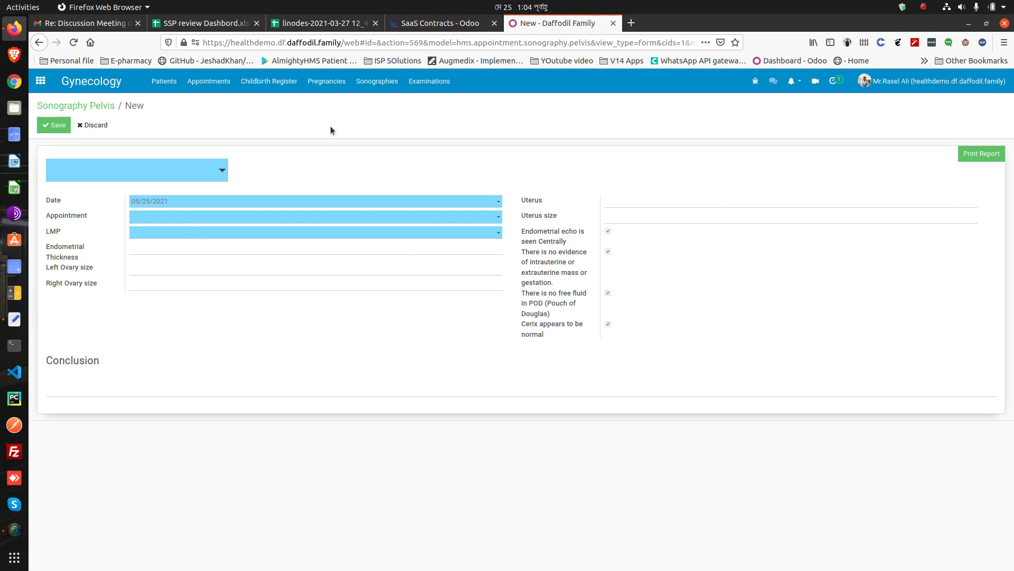
left_click(376, 86)
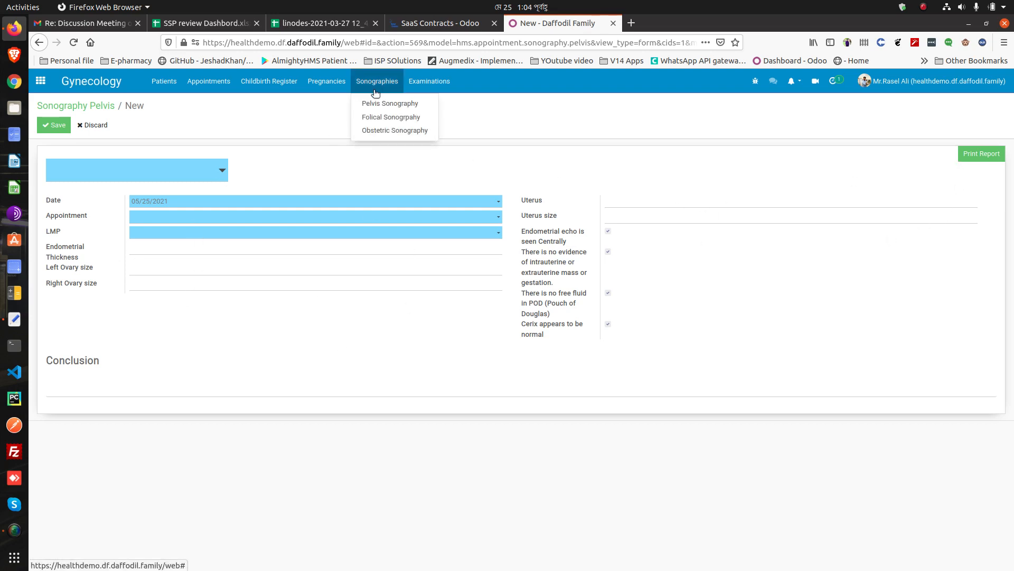
Step: Review the general information, prenatal evaluation and puerperium sections of a blank pregnancy record, and discard it
left_click(324, 88)
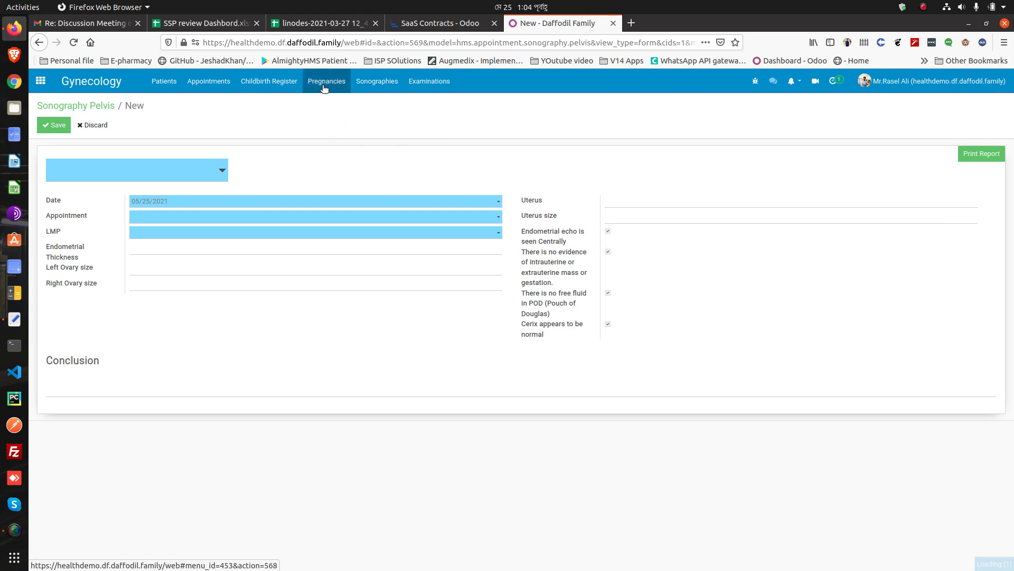
left_click(71, 129)
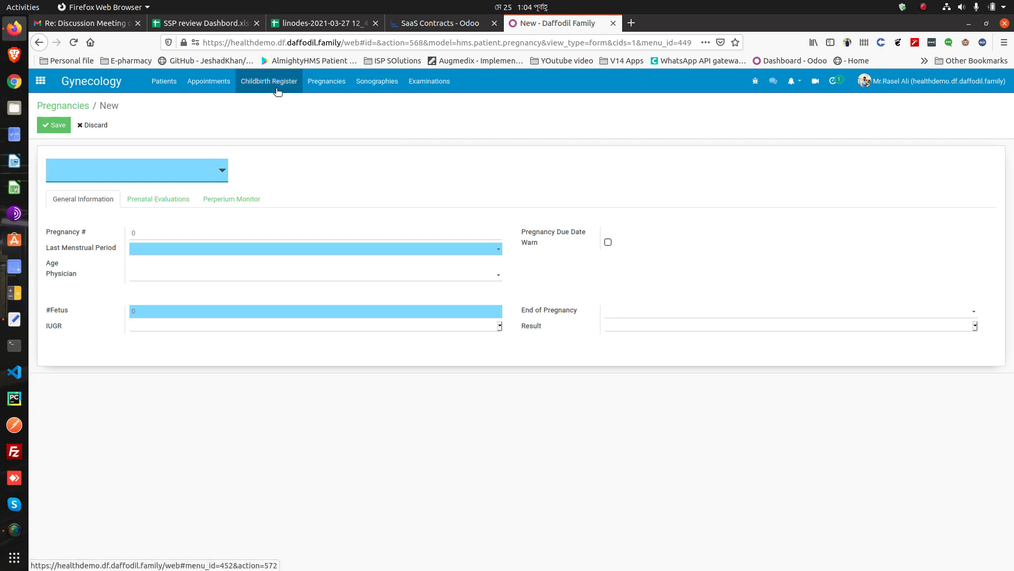
left_click(140, 235)
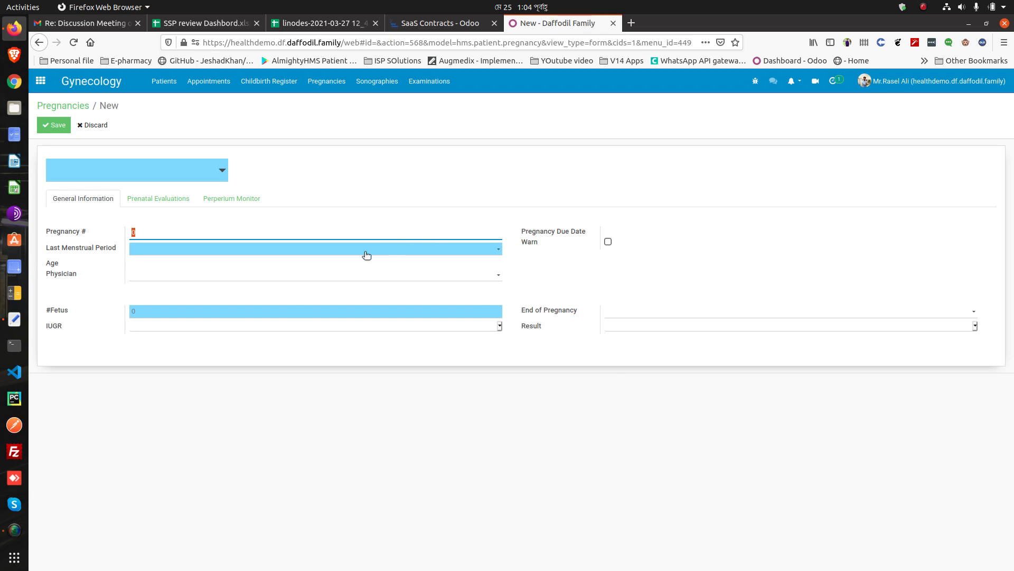
left_click(158, 199)
left_click(244, 199)
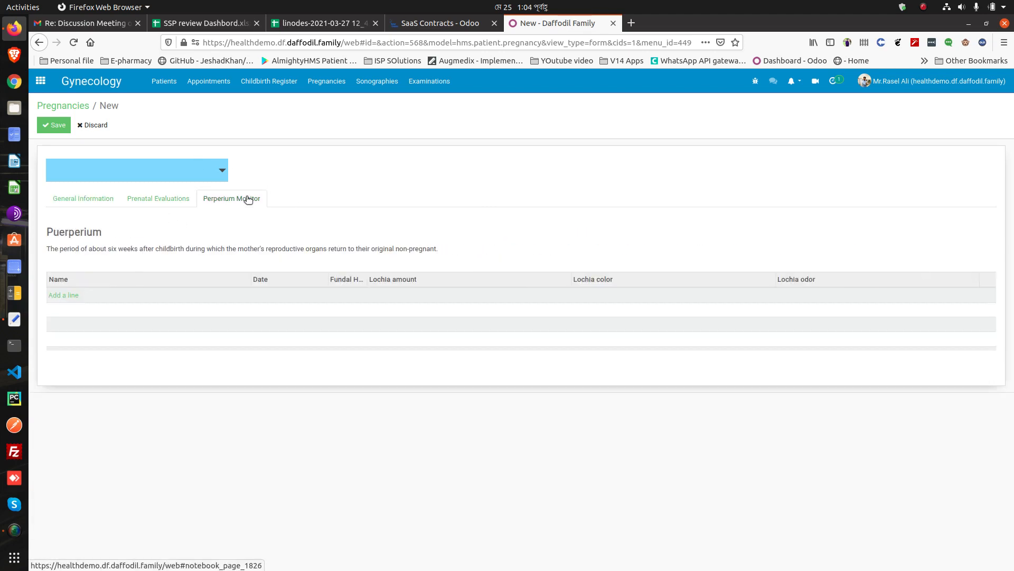
left_click(94, 128)
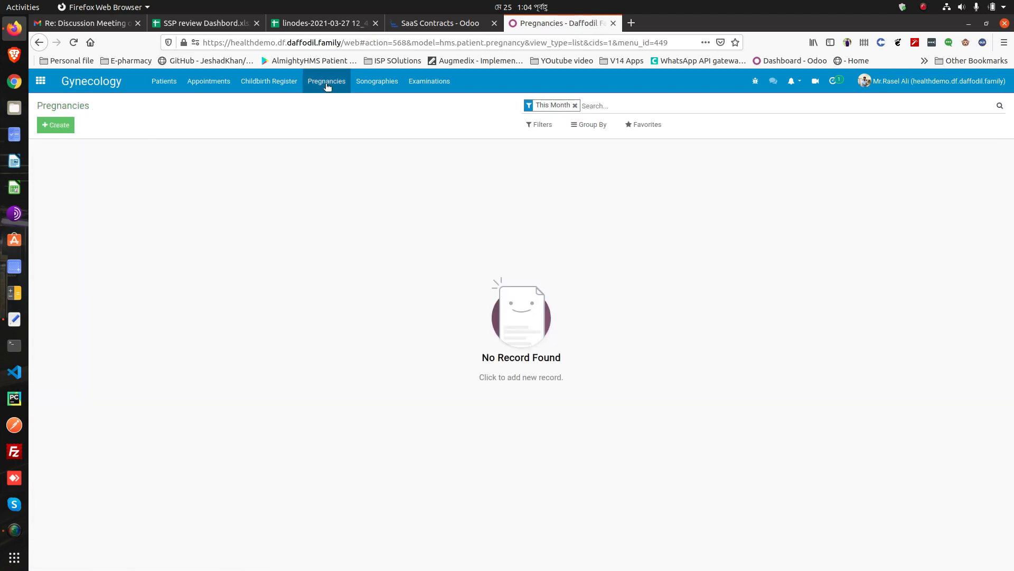
Step: Review a blank Childbirth Register entry and open a new gynecology appointment form
left_click(282, 86)
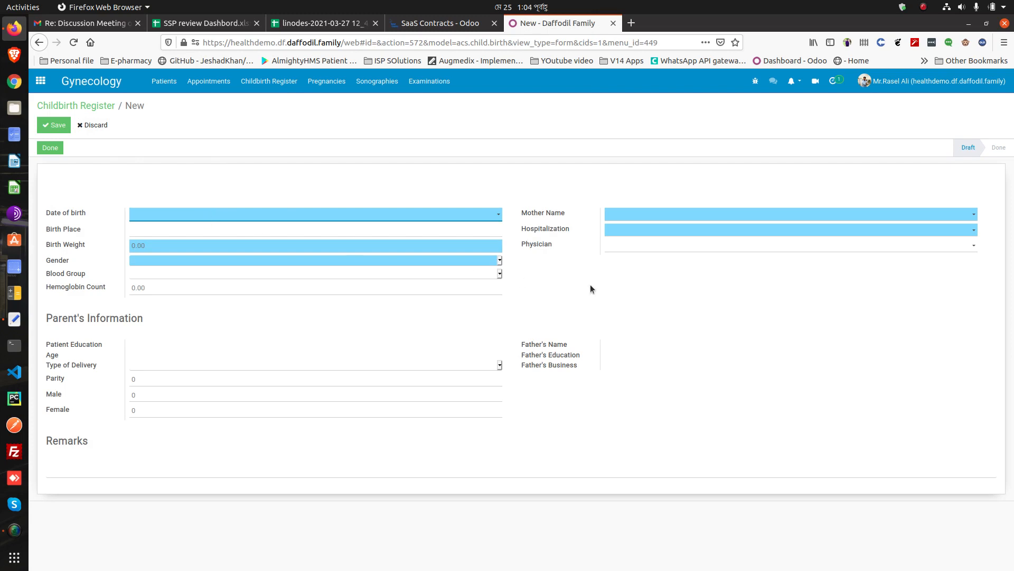
left_click(187, 221)
left_click(205, 88)
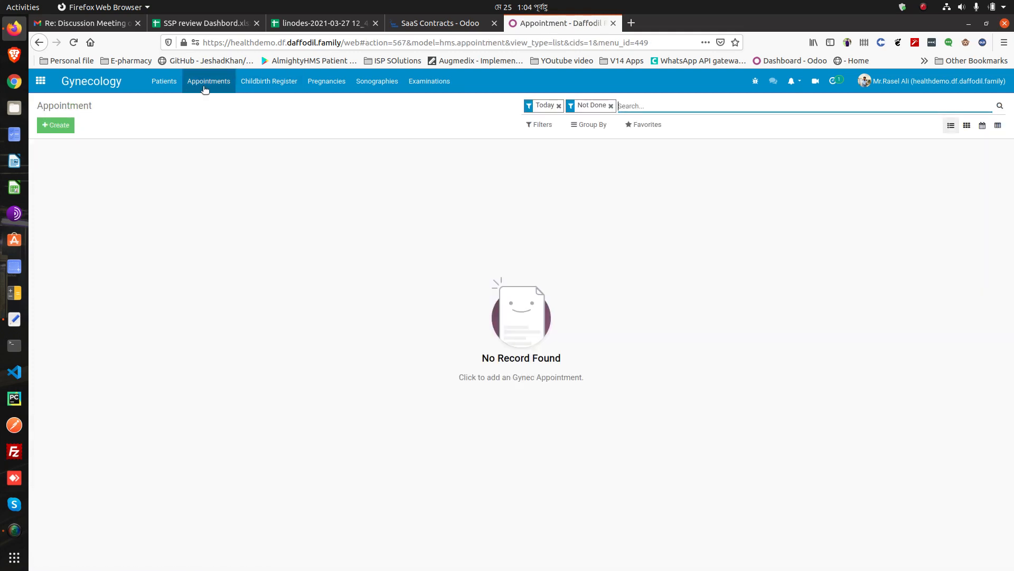
left_click(71, 125)
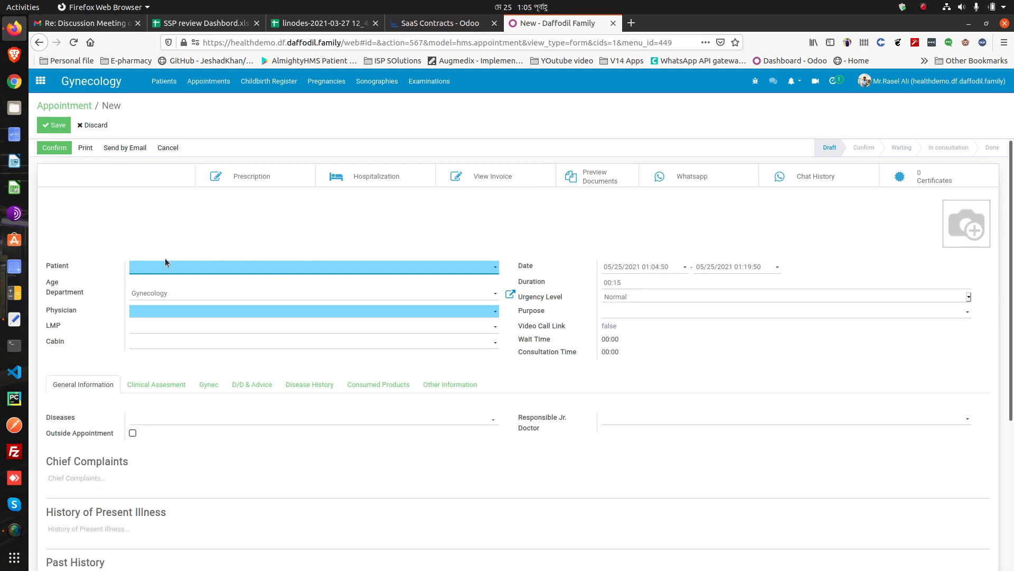
Step: View the examination types from the appointment form and return to the gynecology patient list
left_click(429, 80)
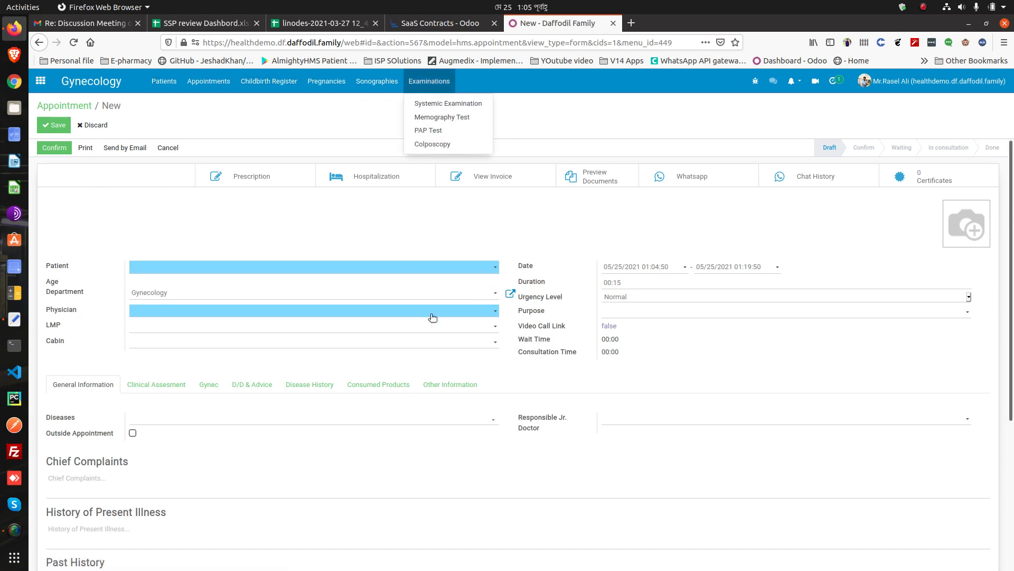
left_click(175, 112)
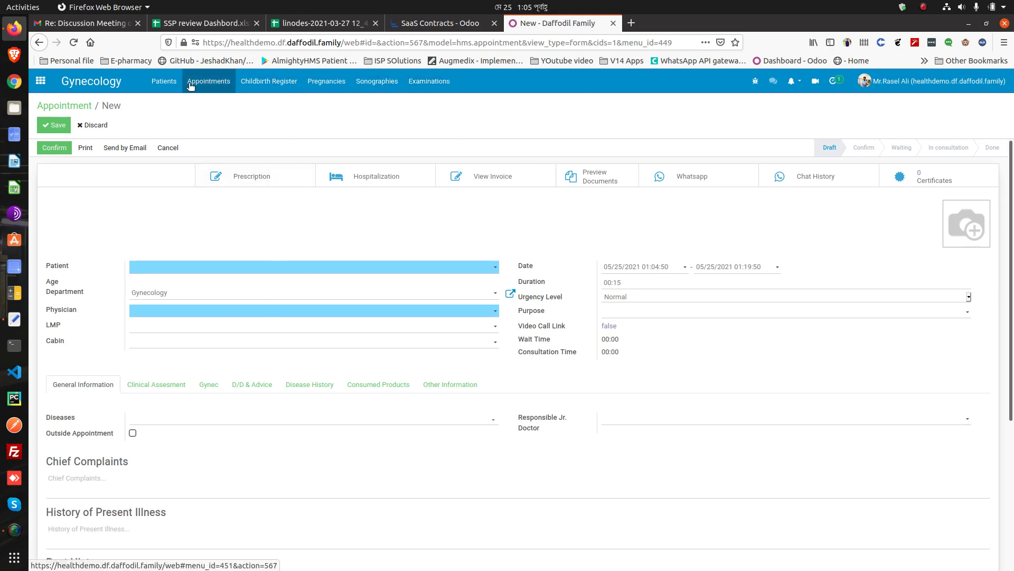
left_click(209, 82)
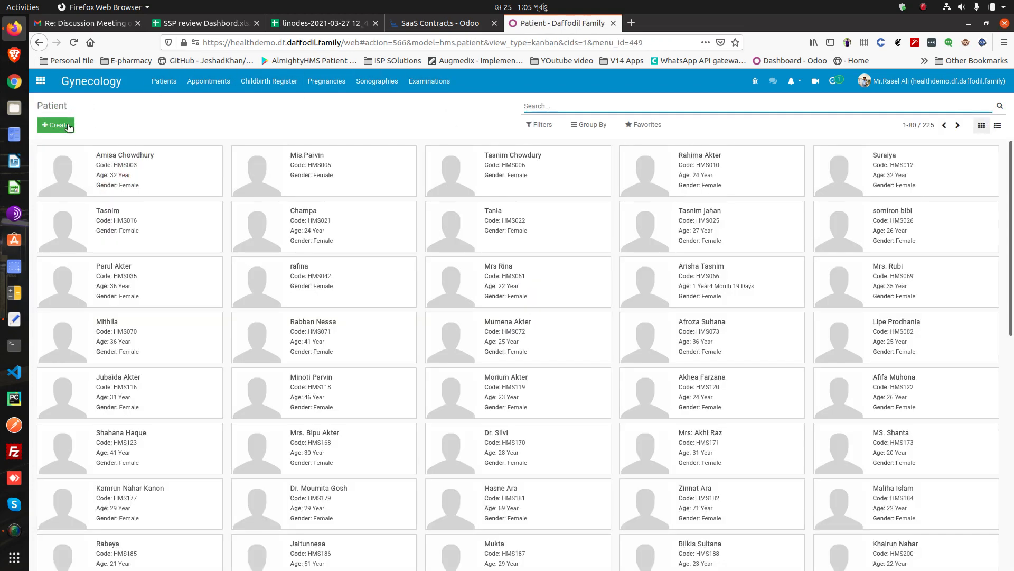
Step: Open the first patient's record and review its Gyneco / Obs section and the additional linked record types
left_click(168, 191)
left_click_drag(103, 217, 201, 233)
left_click(201, 233)
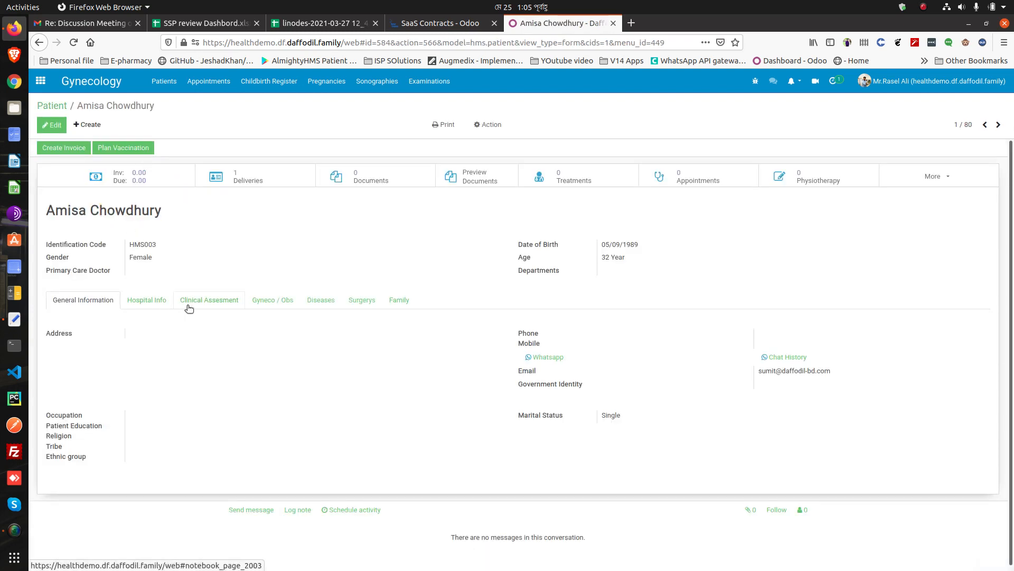
left_click(261, 303)
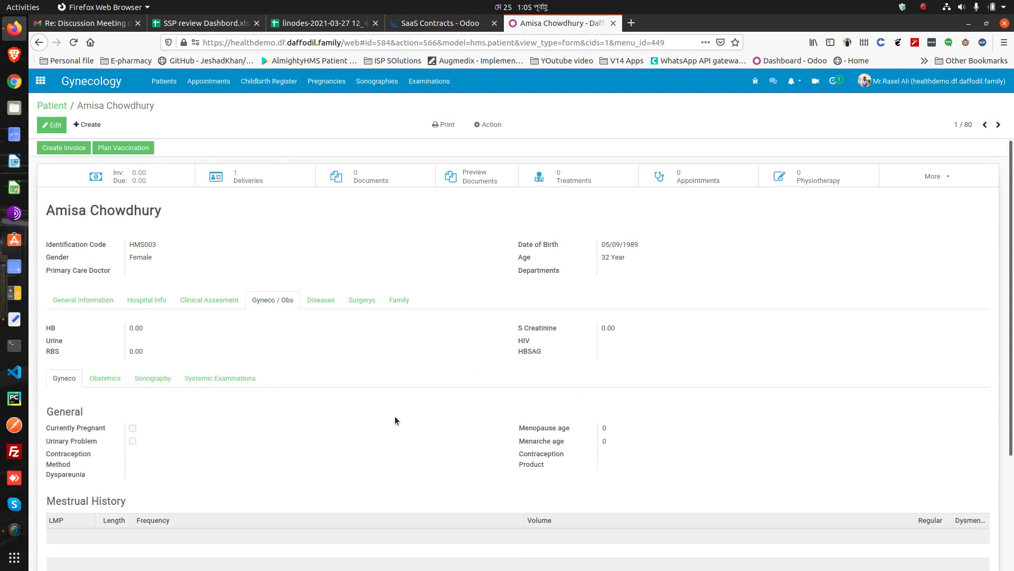
left_click(988, 184)
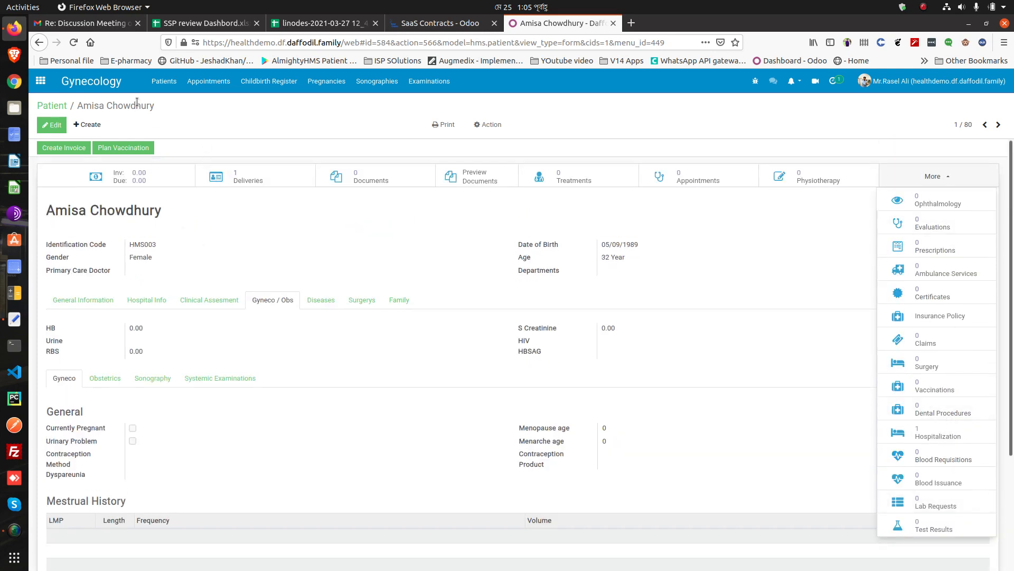
Step: Start a new gynecology appointment, choosing the first female patient and the second listed physician, with LMP 05/25/2021
left_click(208, 81)
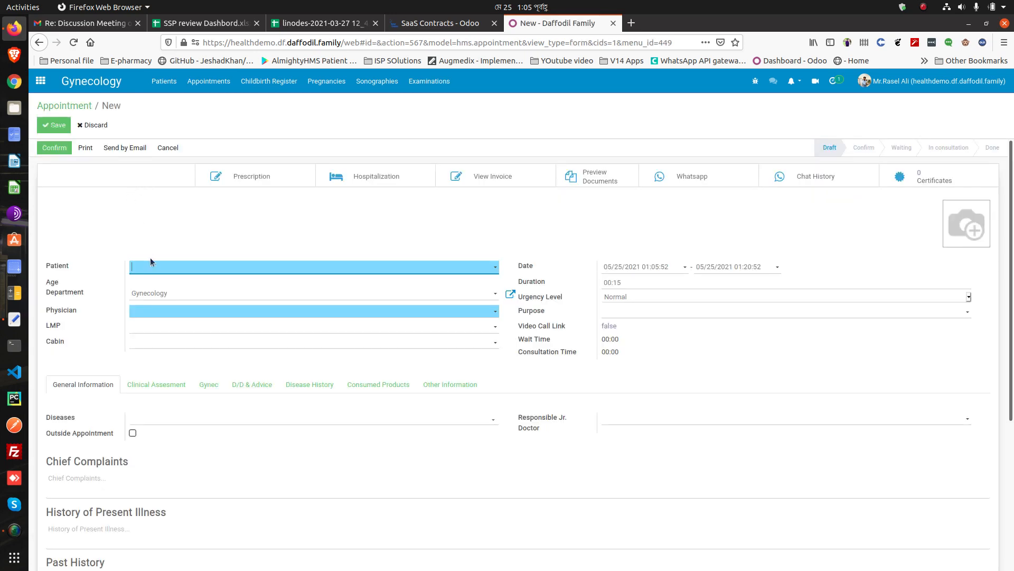
left_click(151, 264)
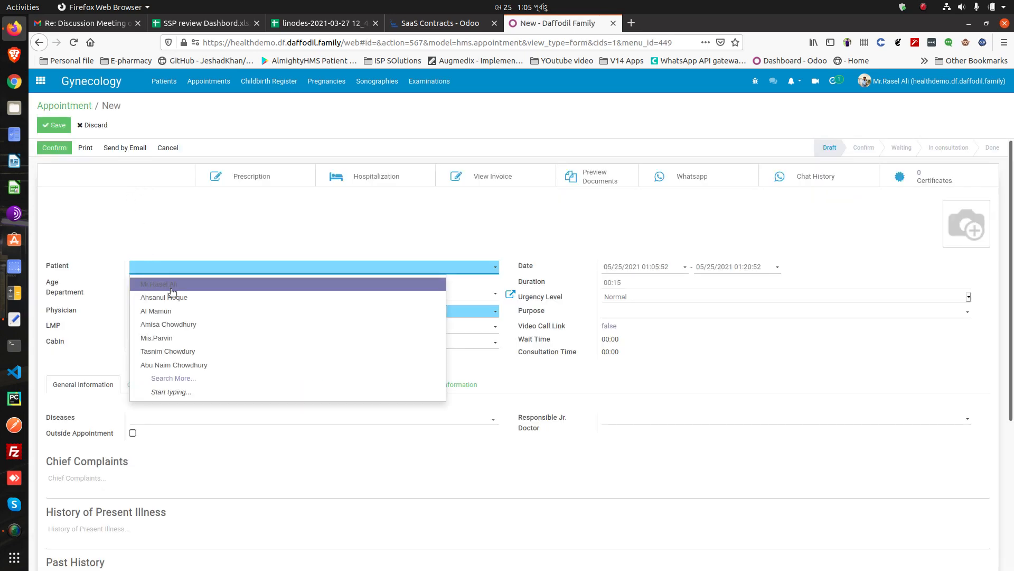
left_click(186, 324)
left_click(162, 316)
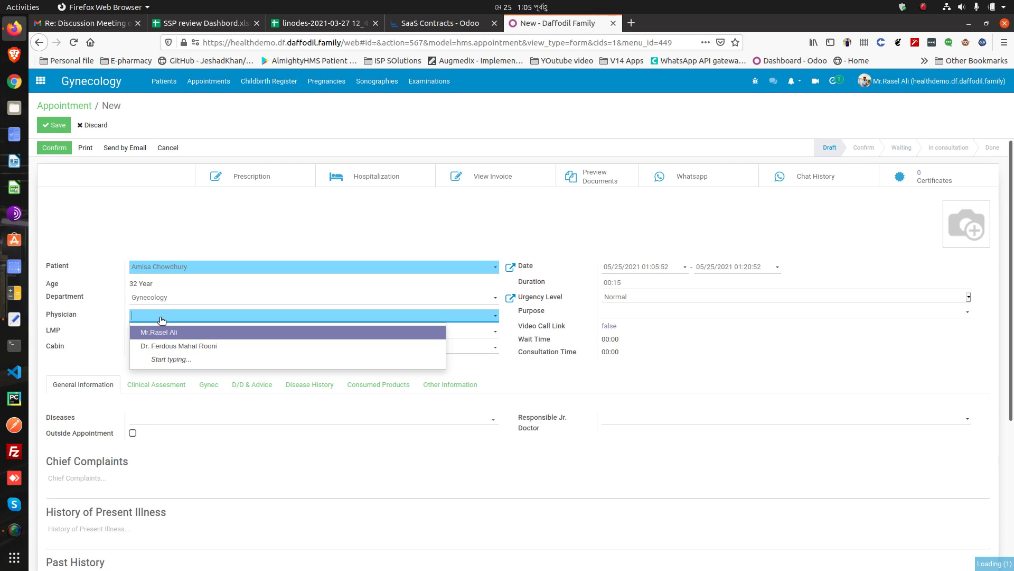
left_click(177, 349)
left_click(181, 333)
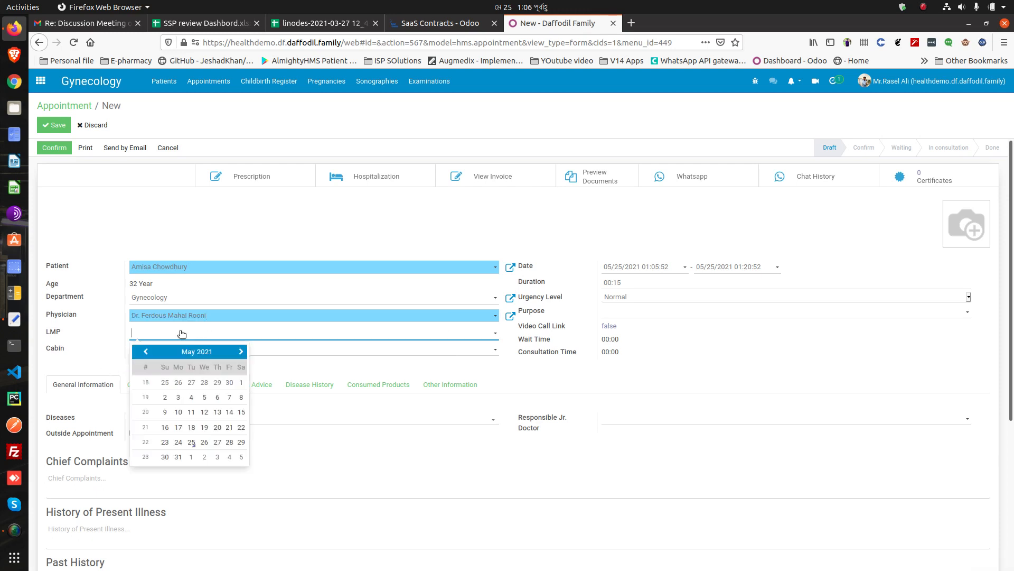
left_click(192, 446)
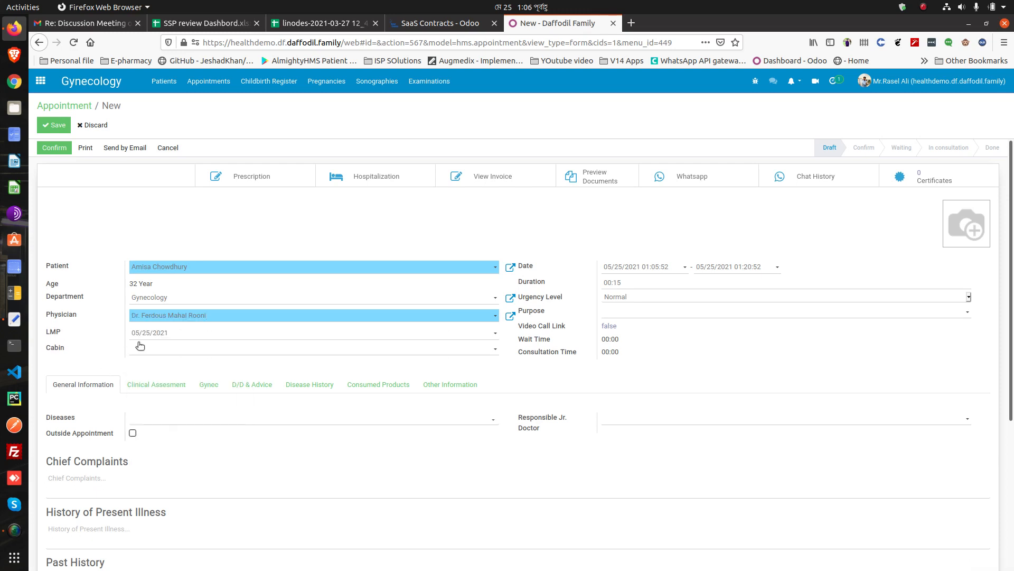
Step: Set the appointment's cabin to 203 2nd Floor and its purpose to Urgent Treament on Ashma
left_click(142, 349)
left_click(173, 364)
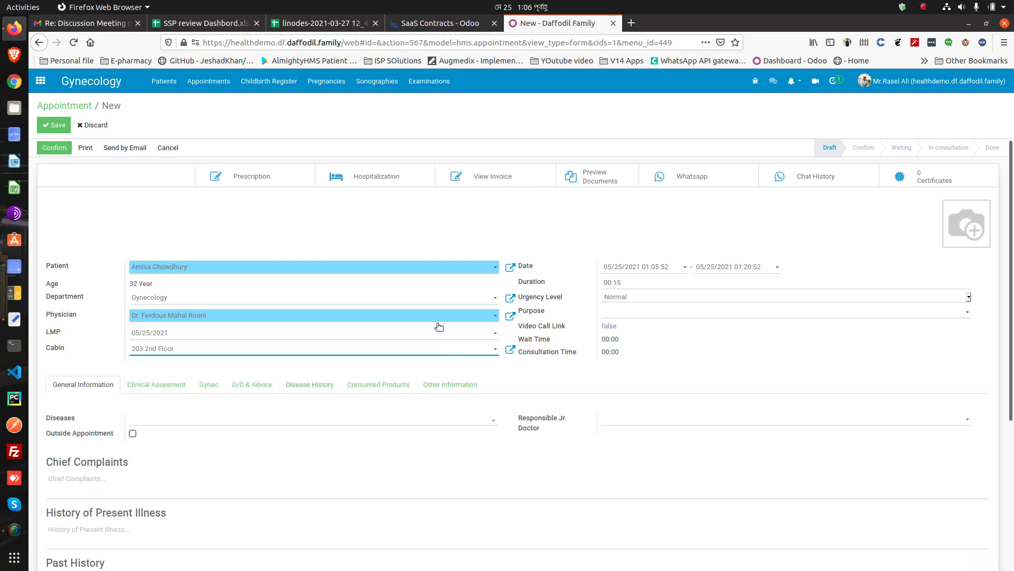
left_click(621, 311)
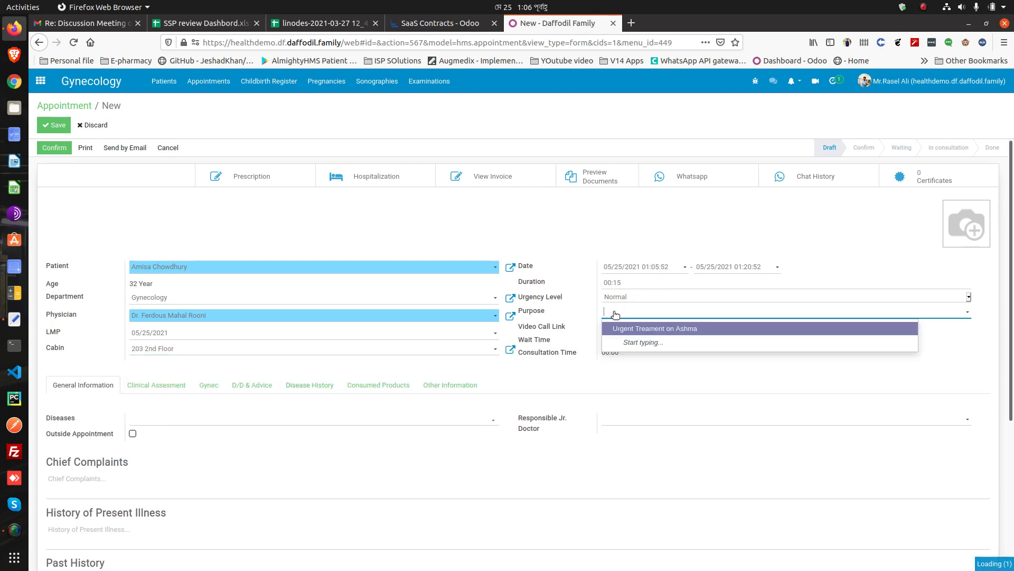
left_click(626, 328)
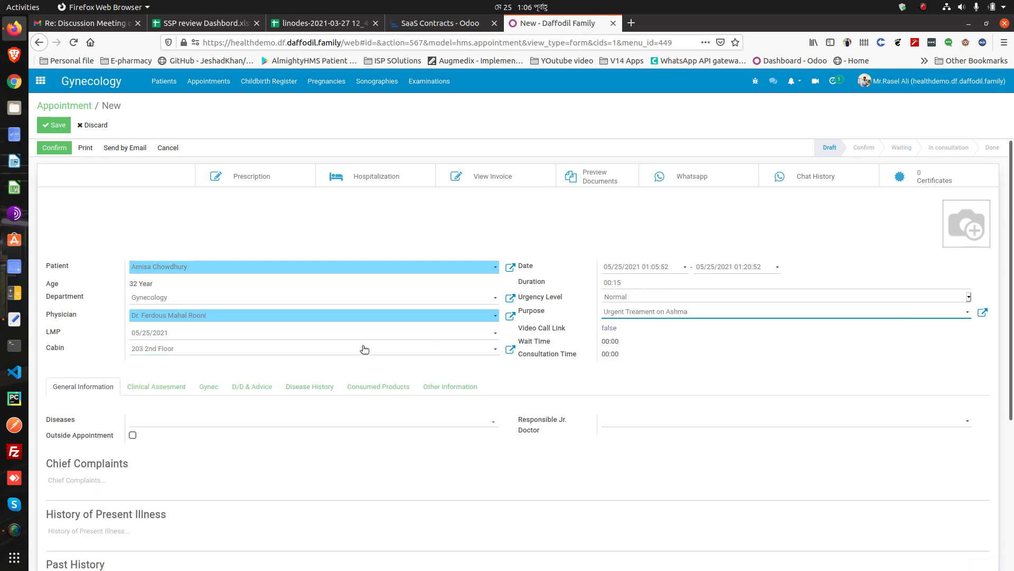
left_click(158, 425)
left_click(174, 441)
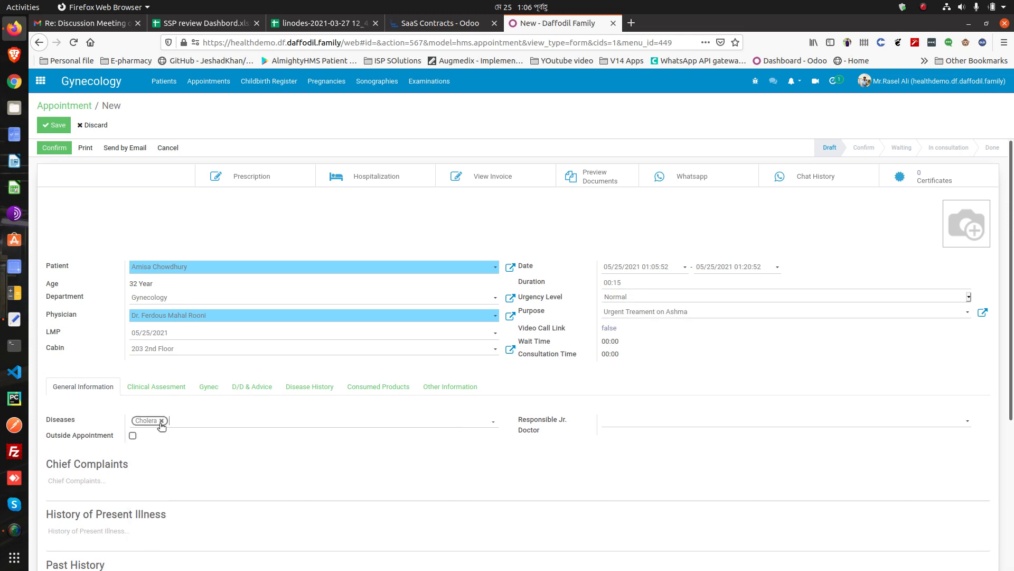
left_click(164, 421)
Step: Review the complaint, history and notes fields of the appointment, and confirm the appointment
scroll(154, 462, "down", 3)
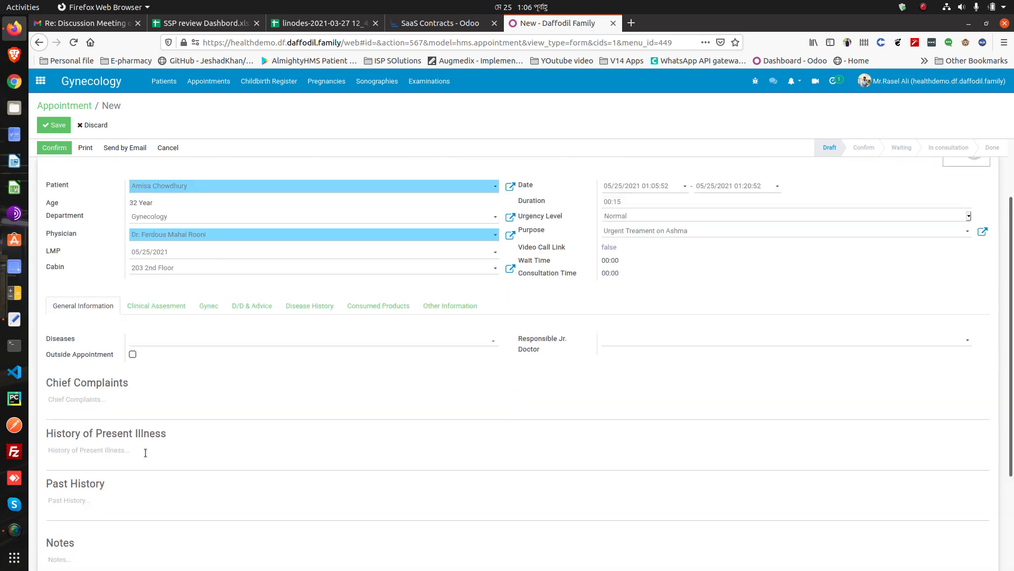
scroll(106, 388, "down", 2)
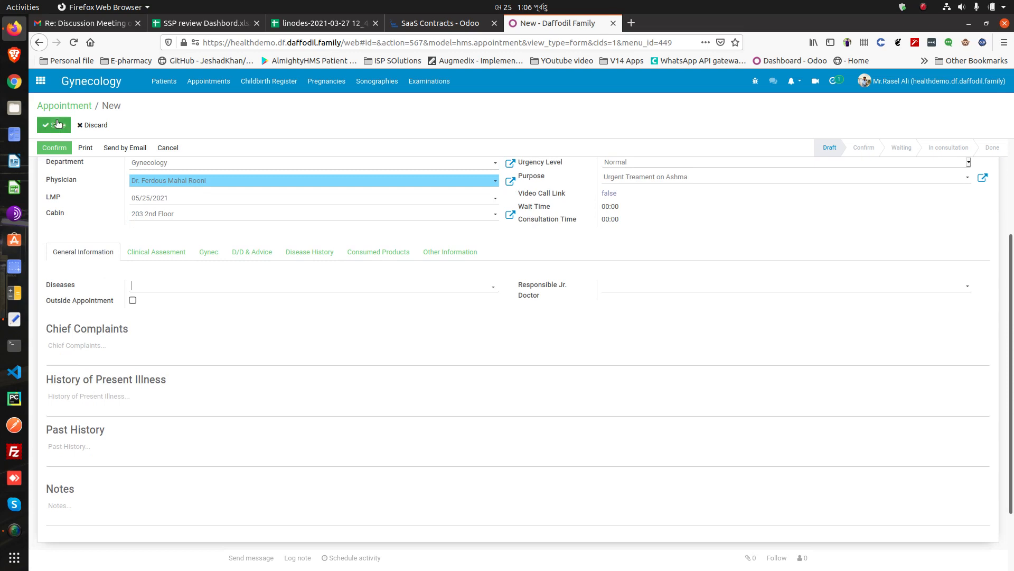
left_click(53, 149)
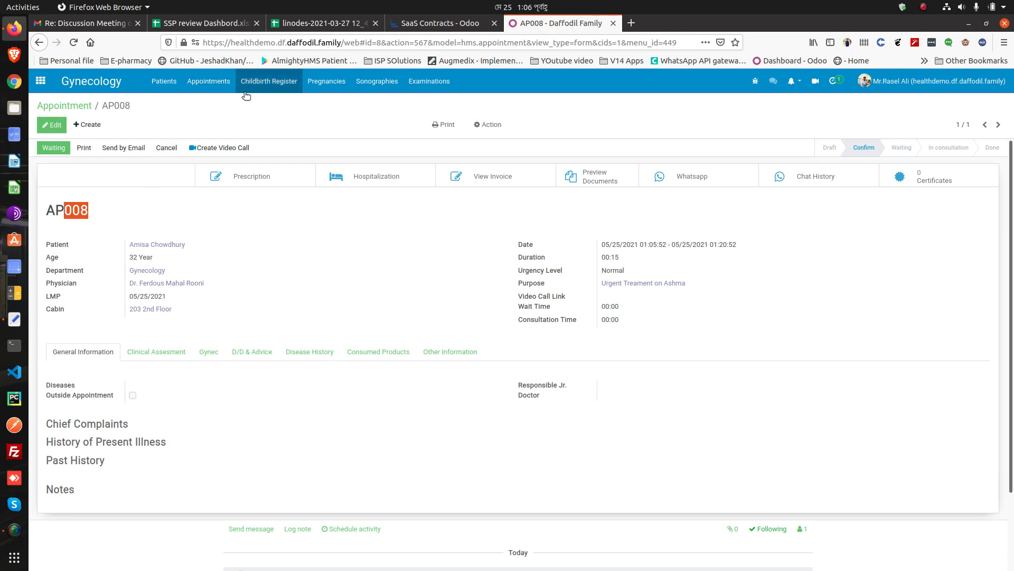
Step: Reopen the confirmed appointment from the appointments list and move it to the Waiting stage
left_click(257, 88)
left_click(205, 87)
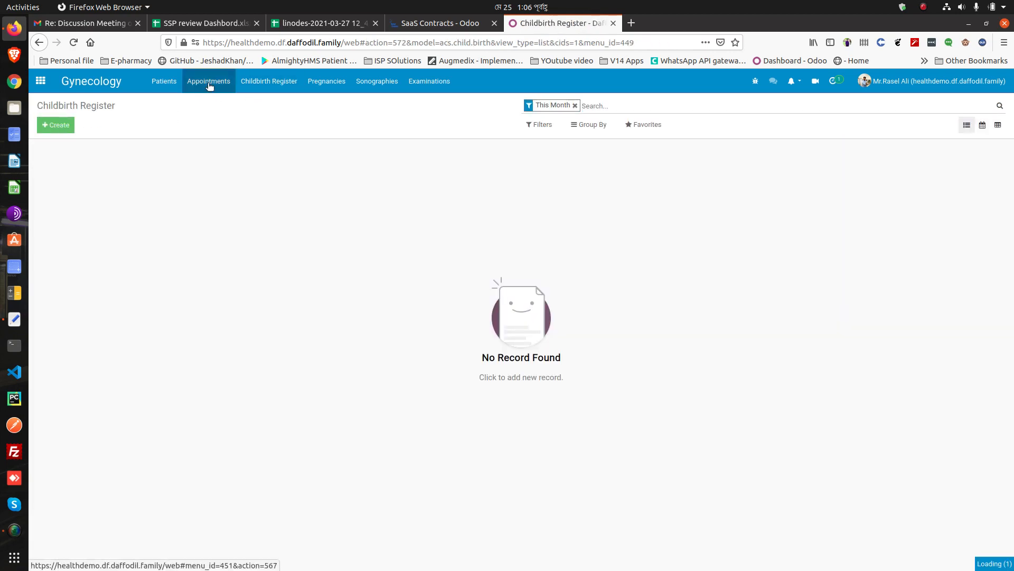
left_click(208, 168)
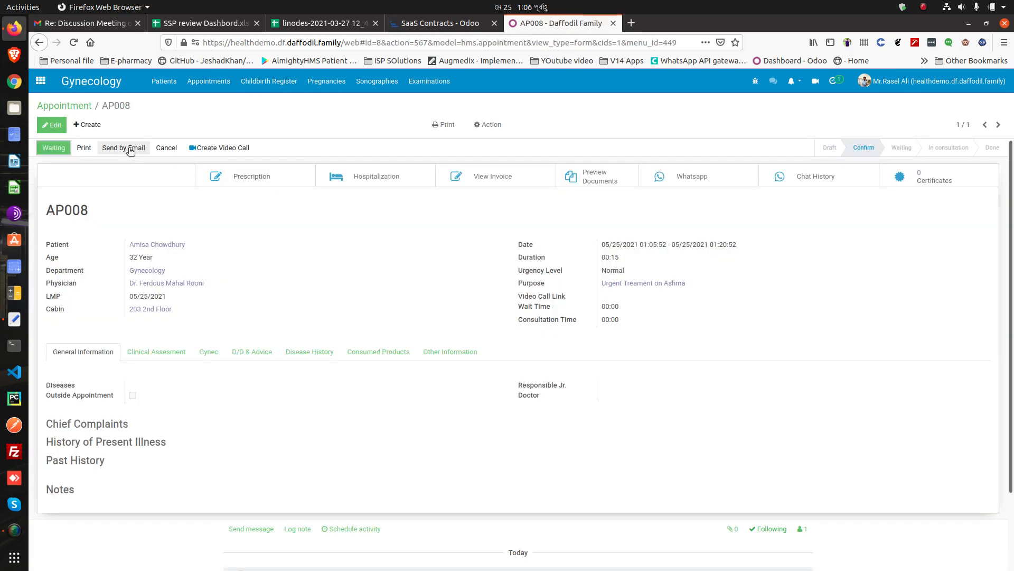
left_click(57, 150)
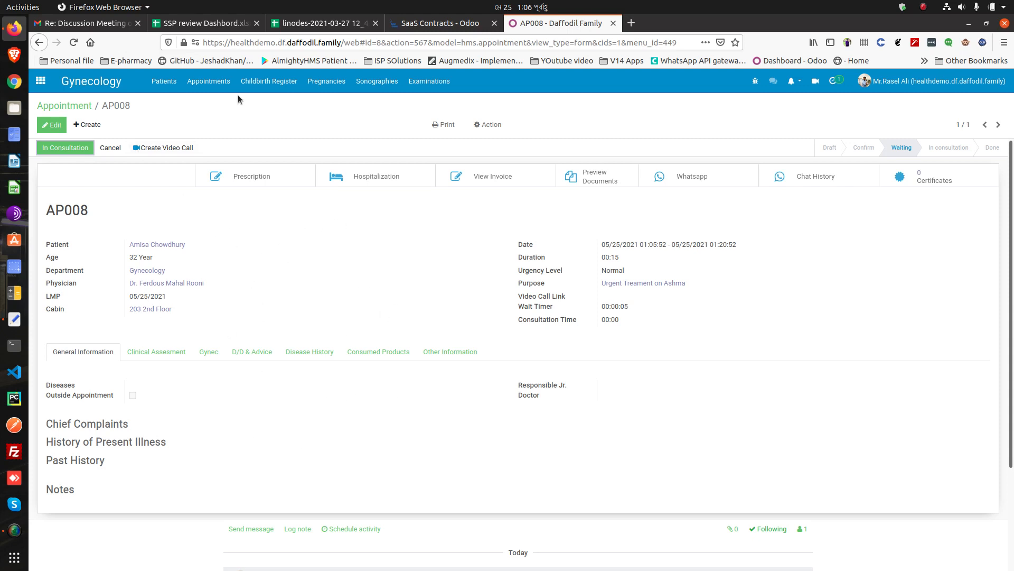
Step: Create a new Childbirth Register entry and enter the child's date of birth
left_click(270, 82)
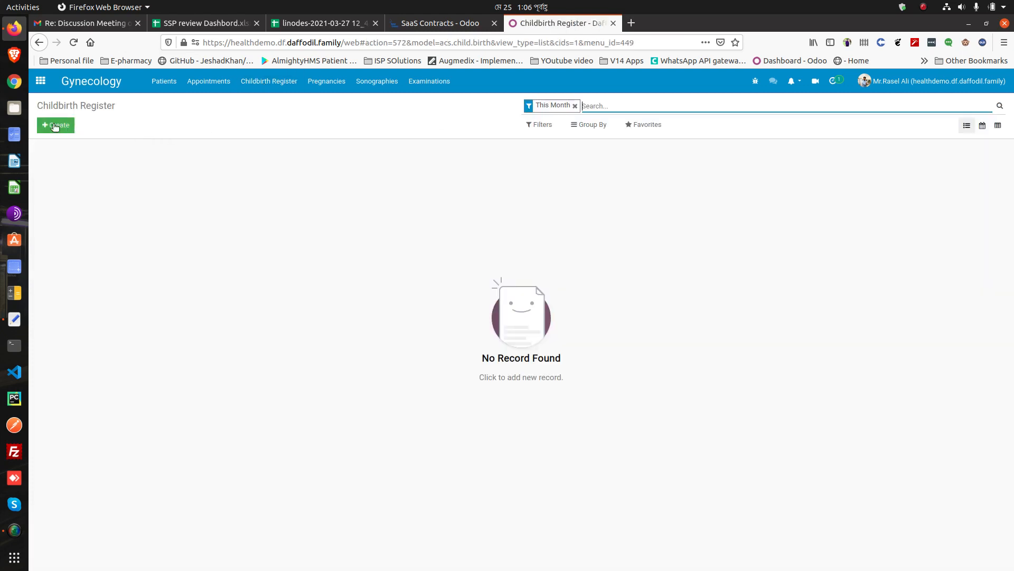
left_click(179, 176)
left_click(184, 217)
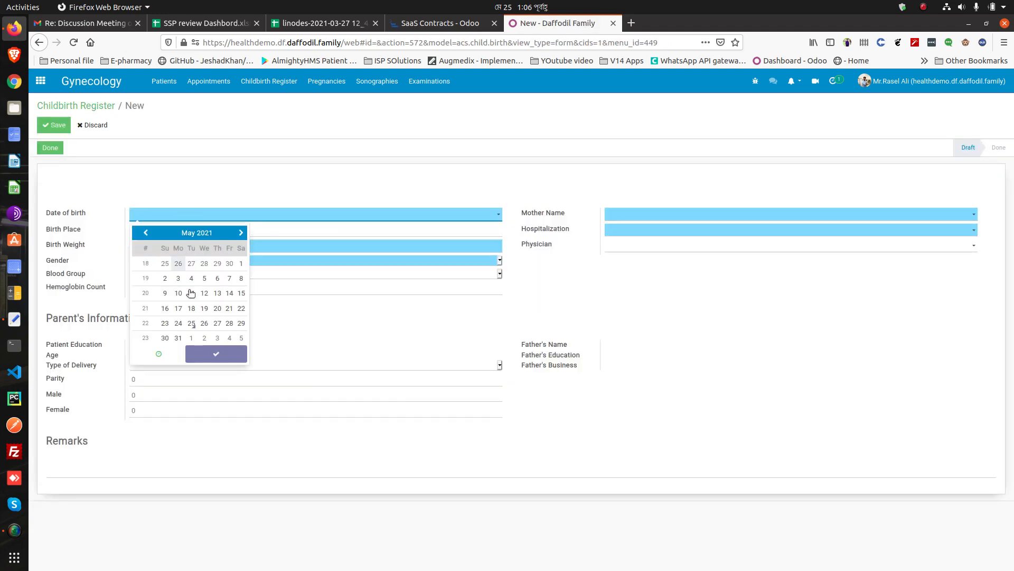
left_click(192, 323)
left_click(115, 241)
left_click(141, 230)
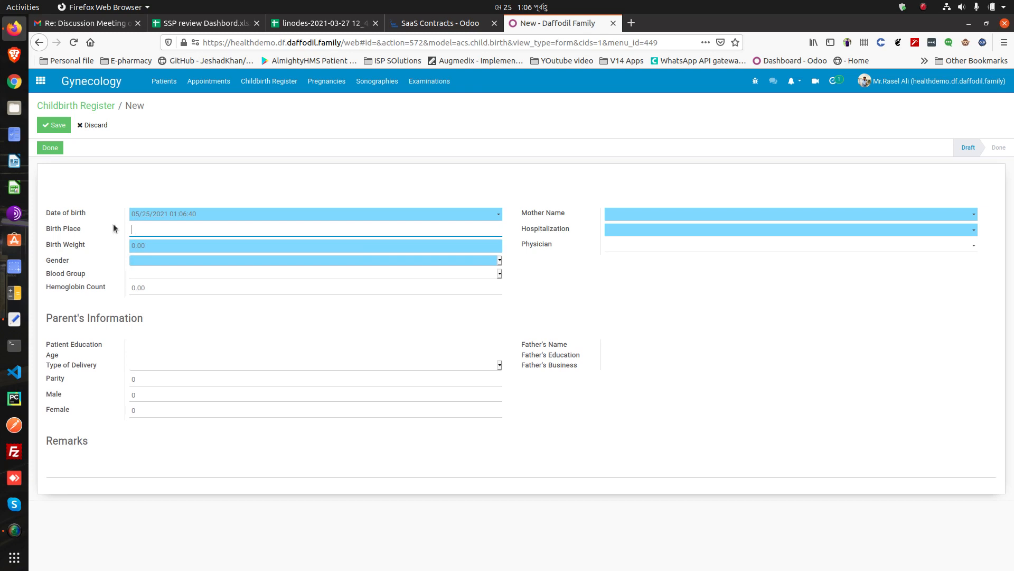
Step: Examine the birth weight, gender and hospitalization fields of the childbirth entry, and discard the entry
left_click(141, 248)
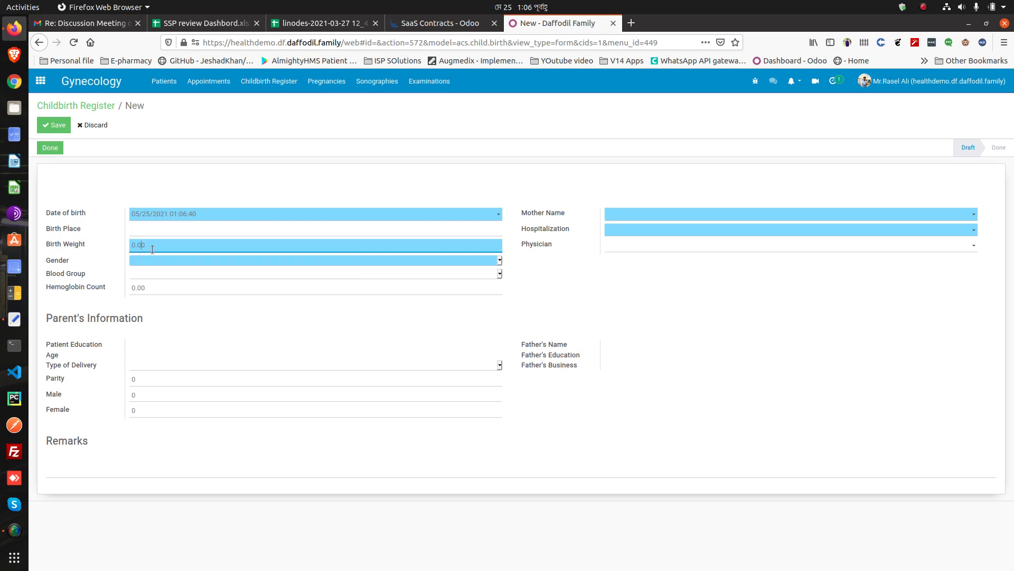
left_click(144, 263)
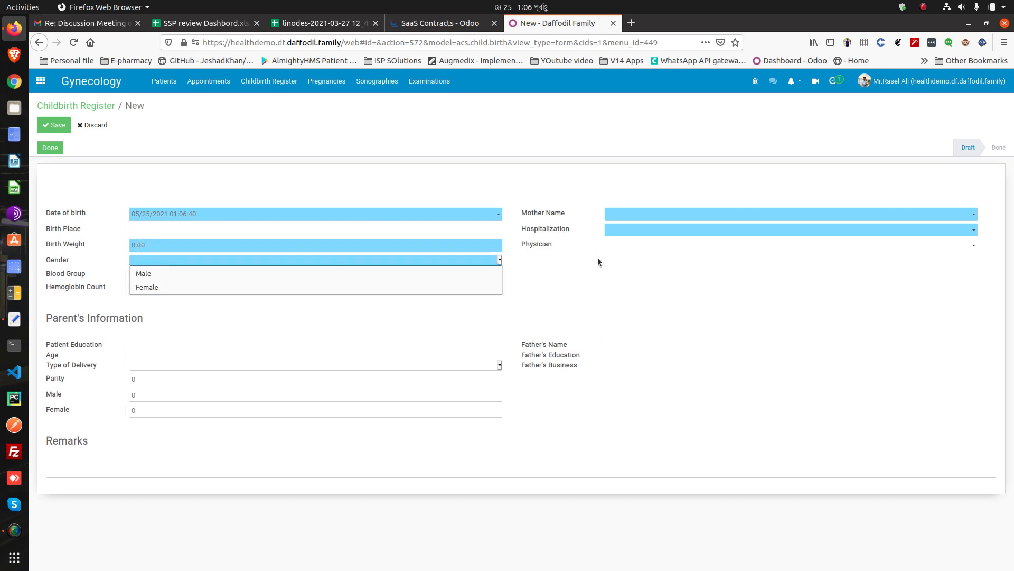
left_click(627, 236)
left_click(624, 230)
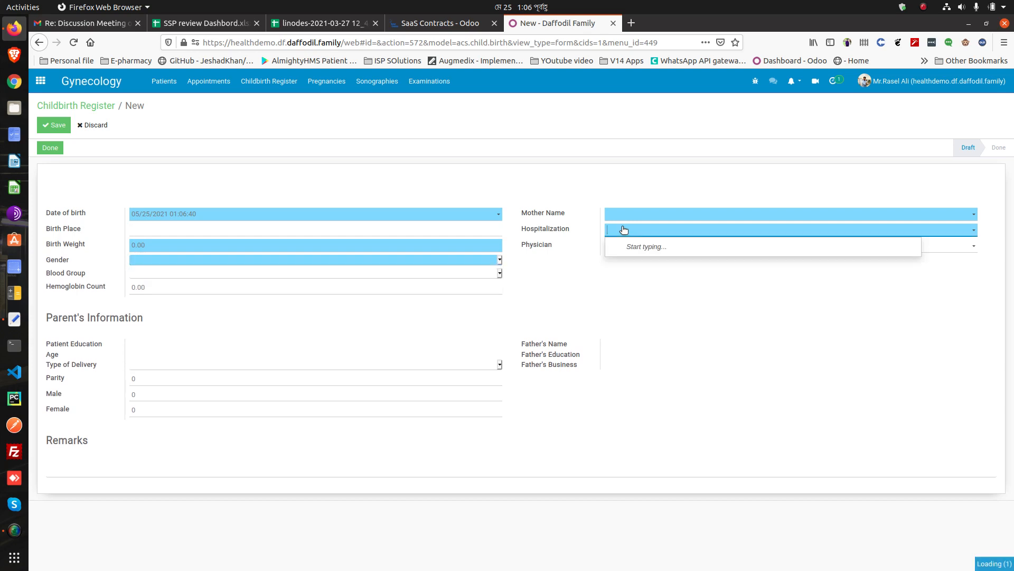
left_click(558, 256)
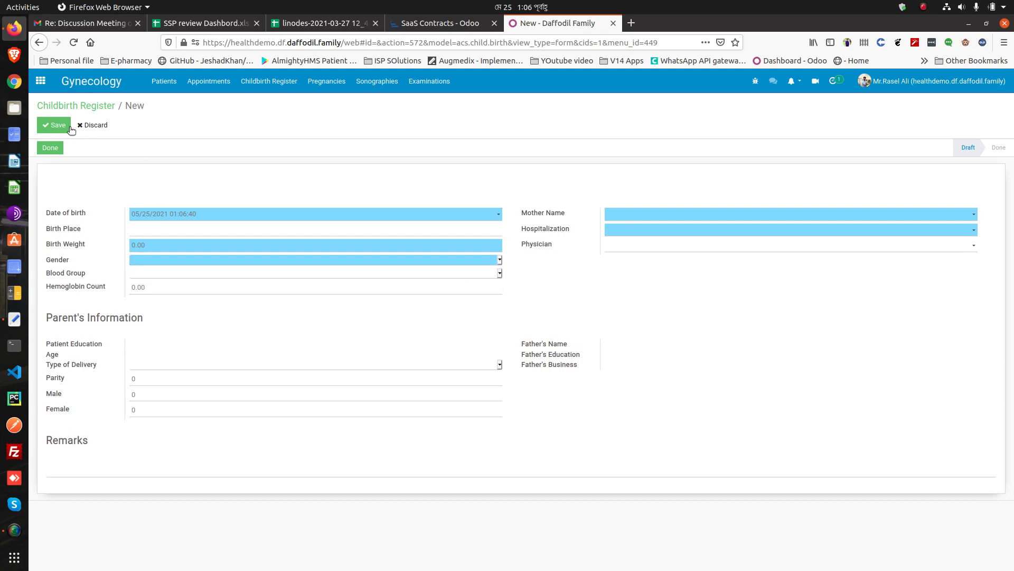
left_click(94, 126)
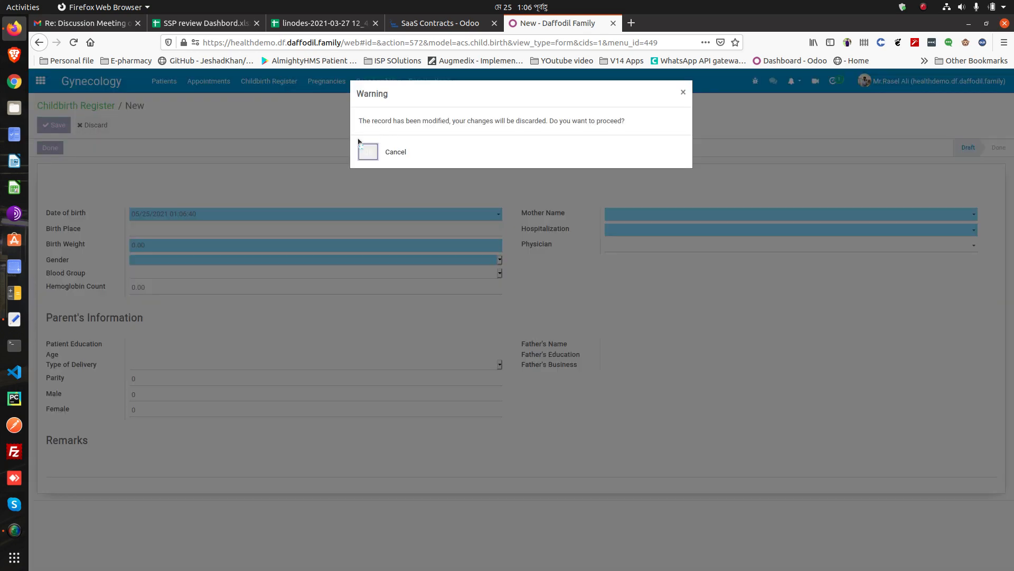
left_click(368, 151)
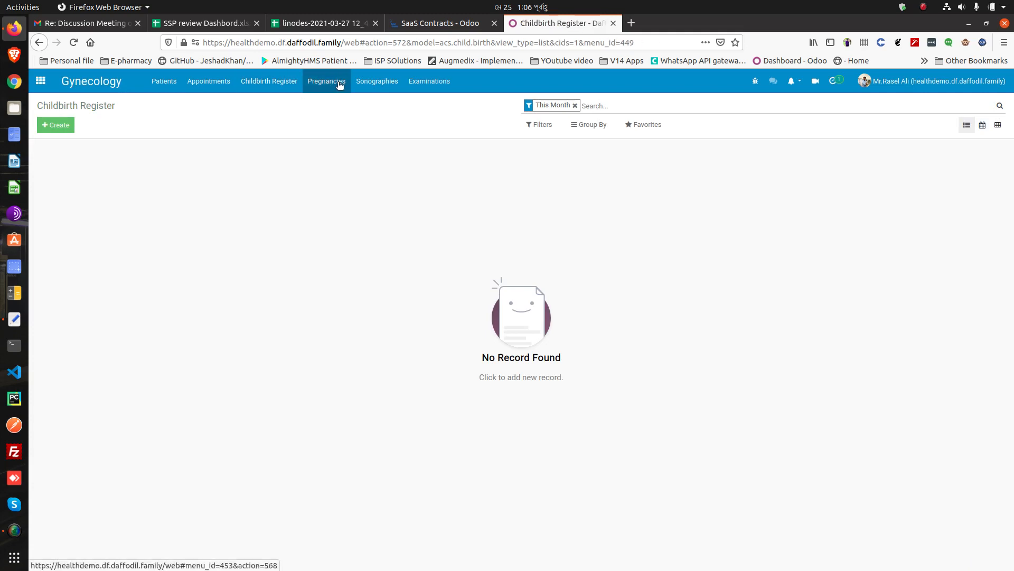